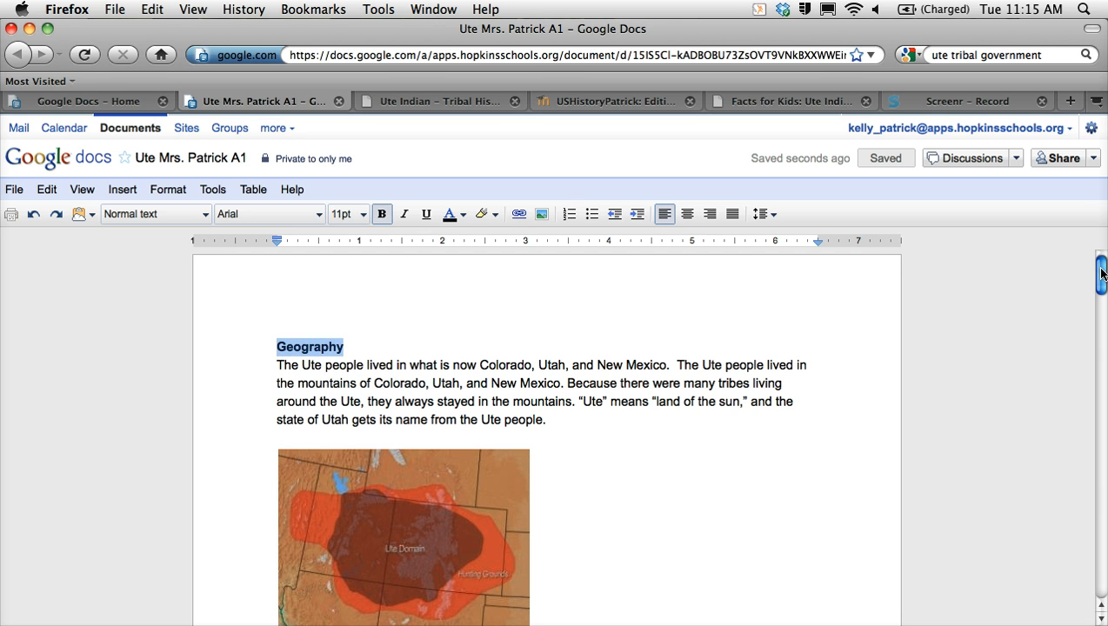
drag(1099, 275, 1101, 294)
click(646, 388)
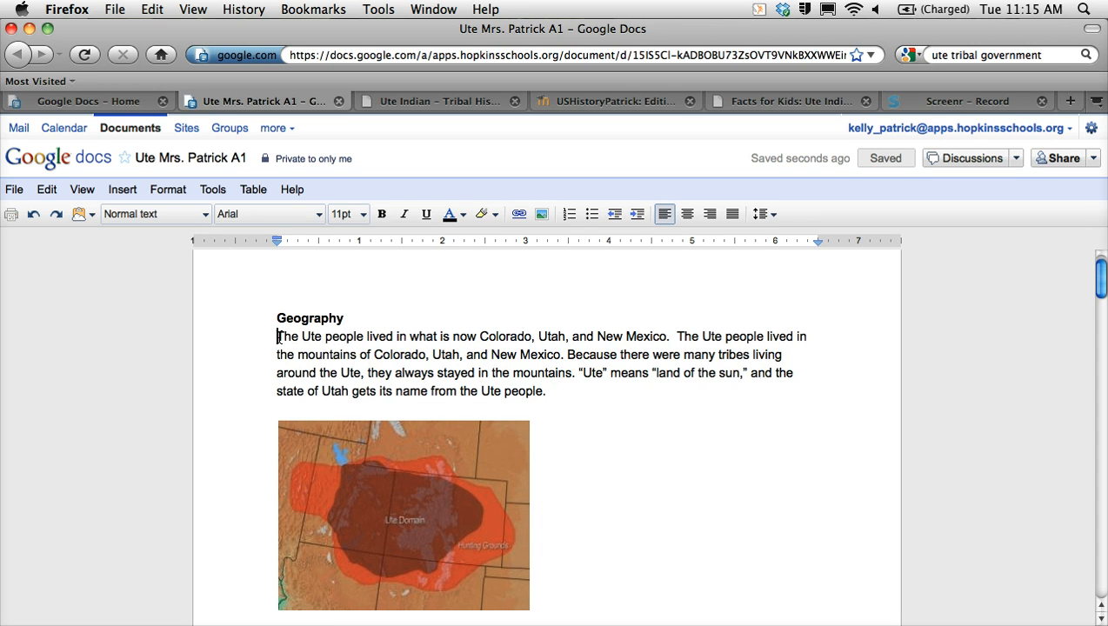
drag(277, 336, 671, 340)
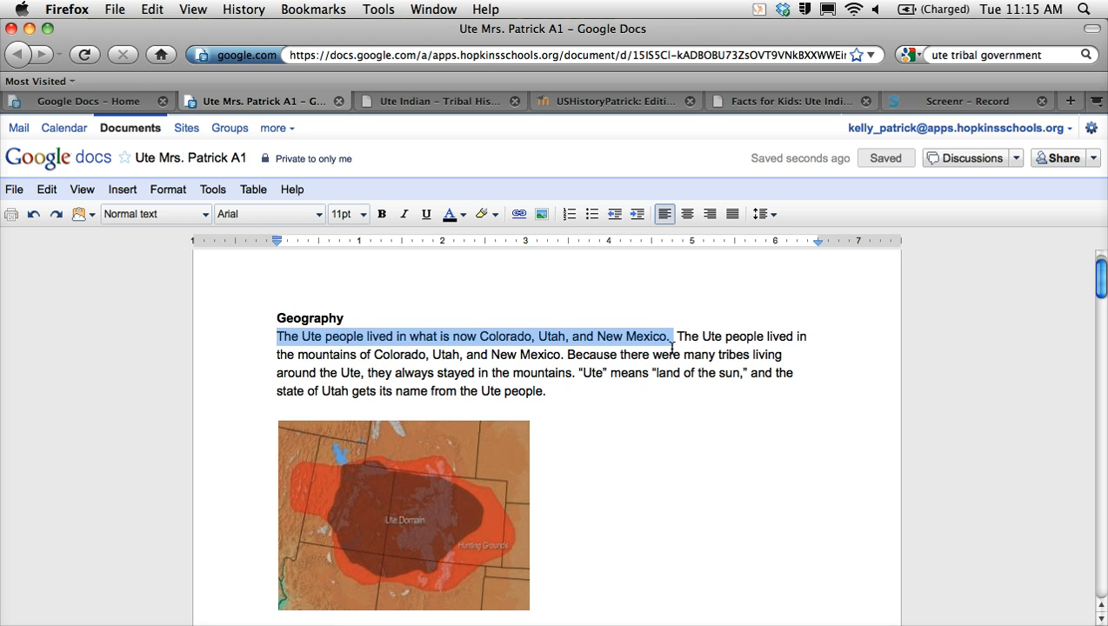
click(612, 348)
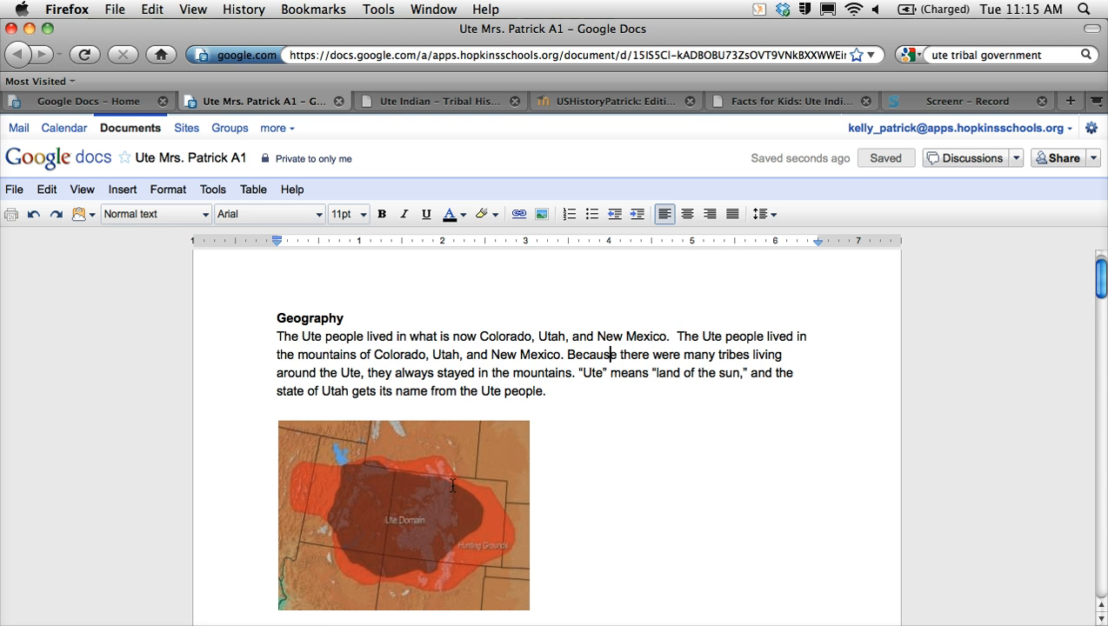
Delete the two repeated southern-ute.nsn.us/history links at the end of the Websites Used list under Geography
drag(1103, 272, 1101, 301)
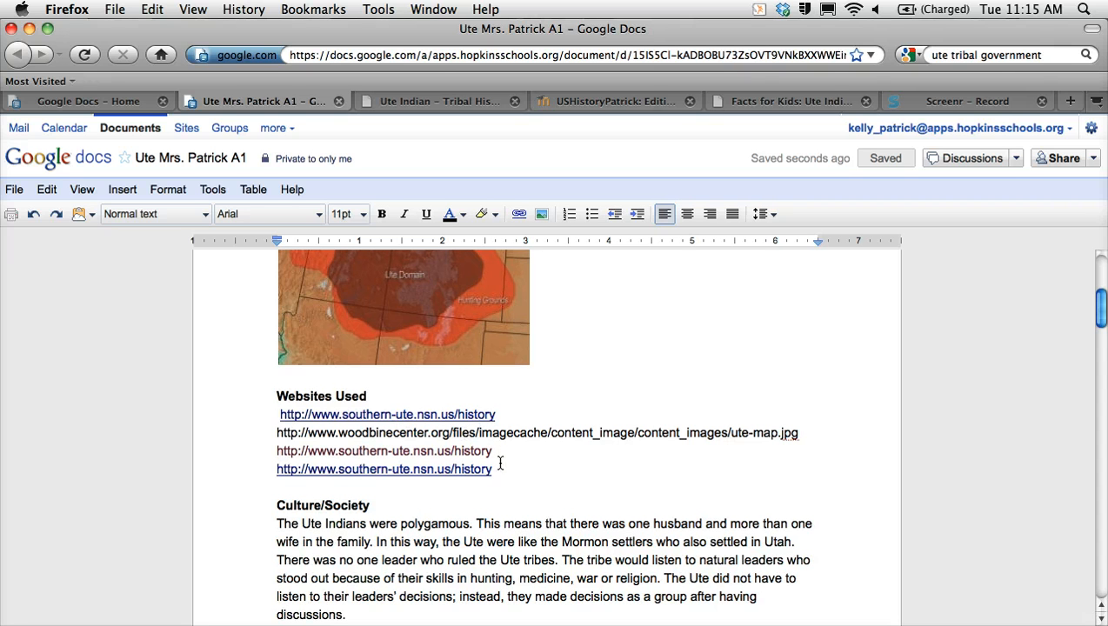
drag(281, 415, 358, 415)
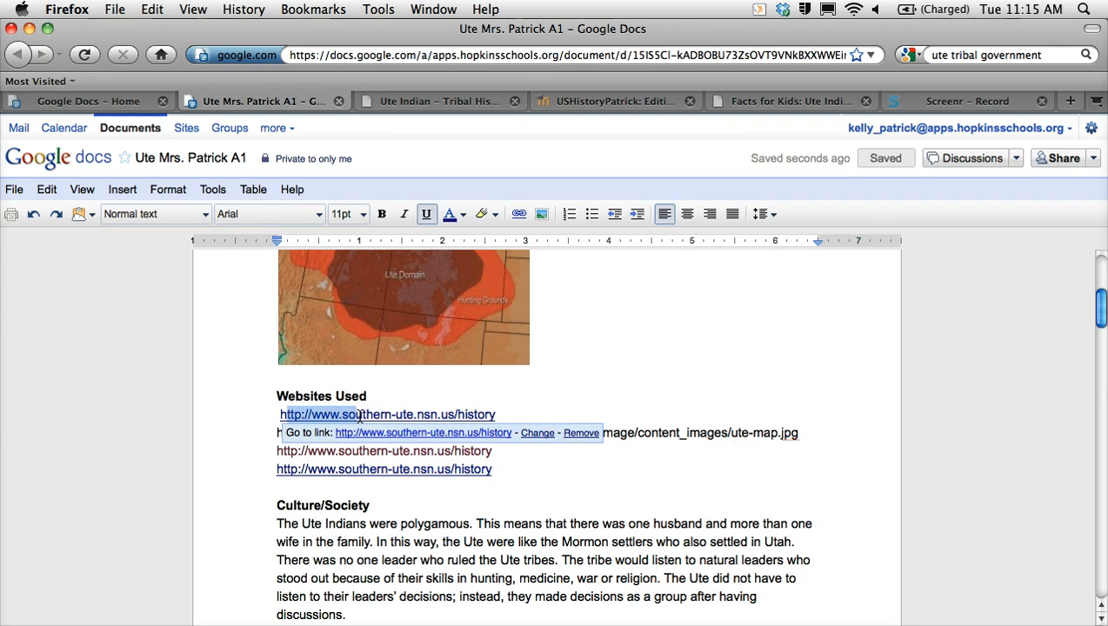
click(379, 451)
click(351, 470)
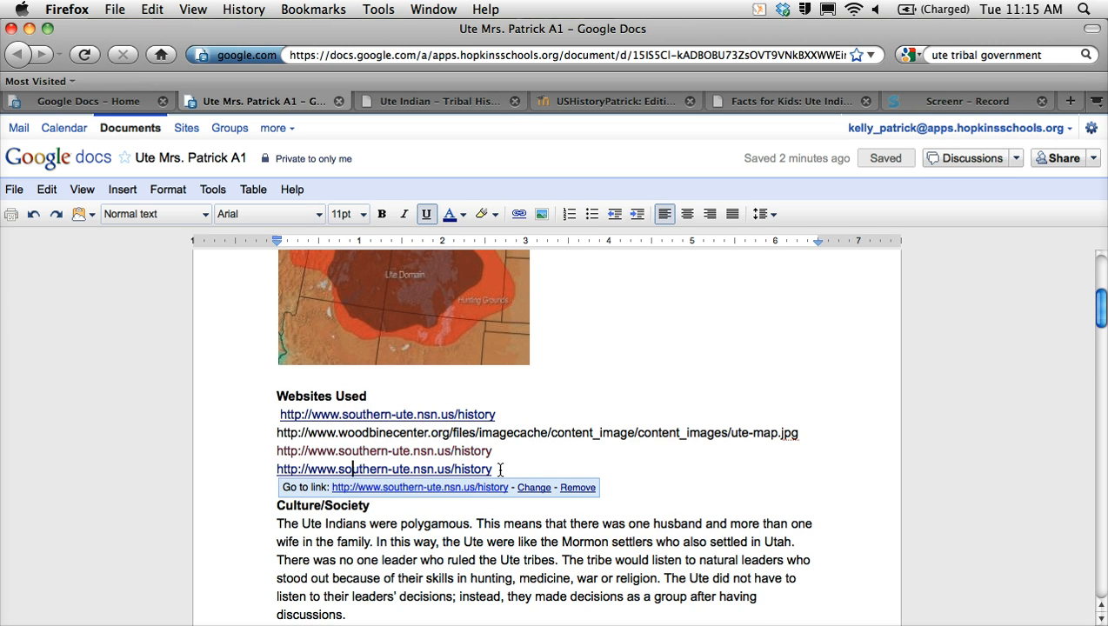
drag(500, 470, 277, 453)
key(BackSpace)
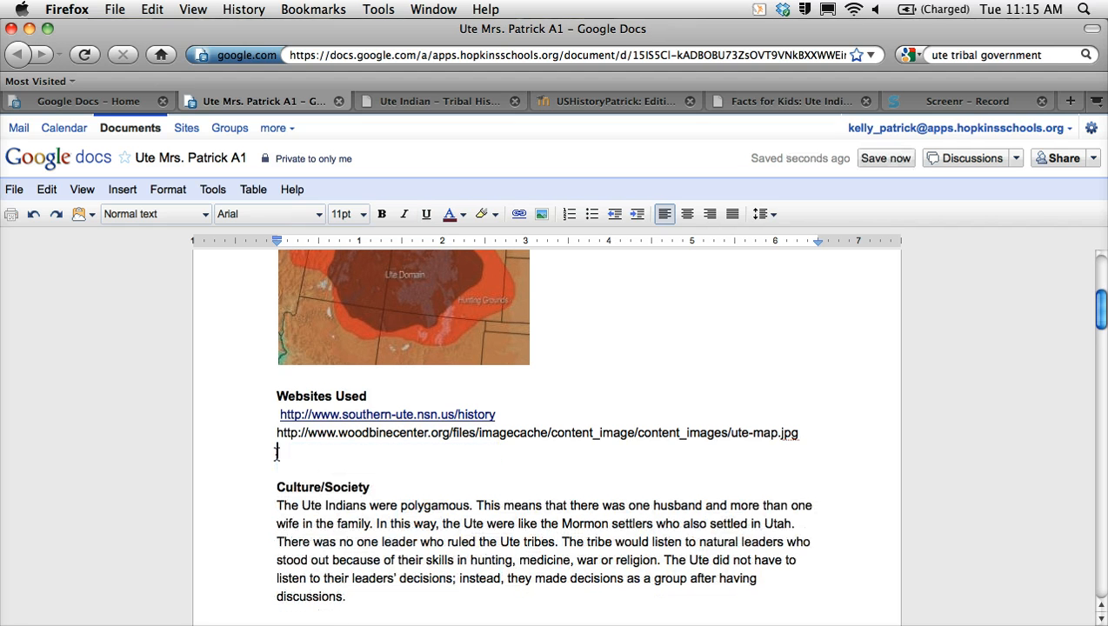
Remove the stray space before the first link in the Geography section's Websites Used list
key(Up)
key(Up)
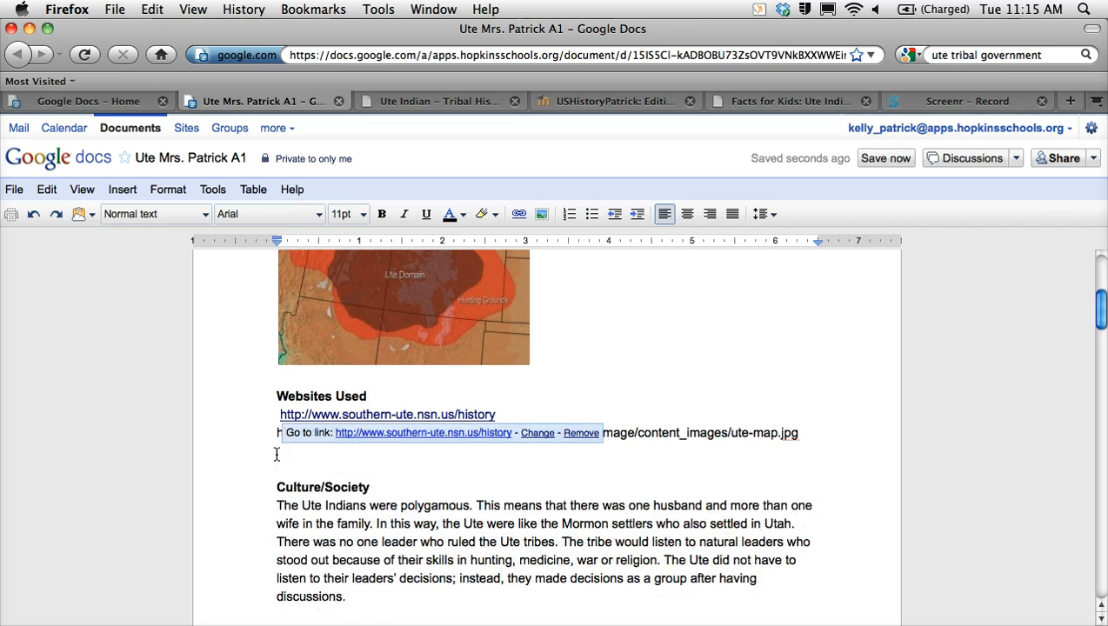
key(BackSpace)
click(300, 448)
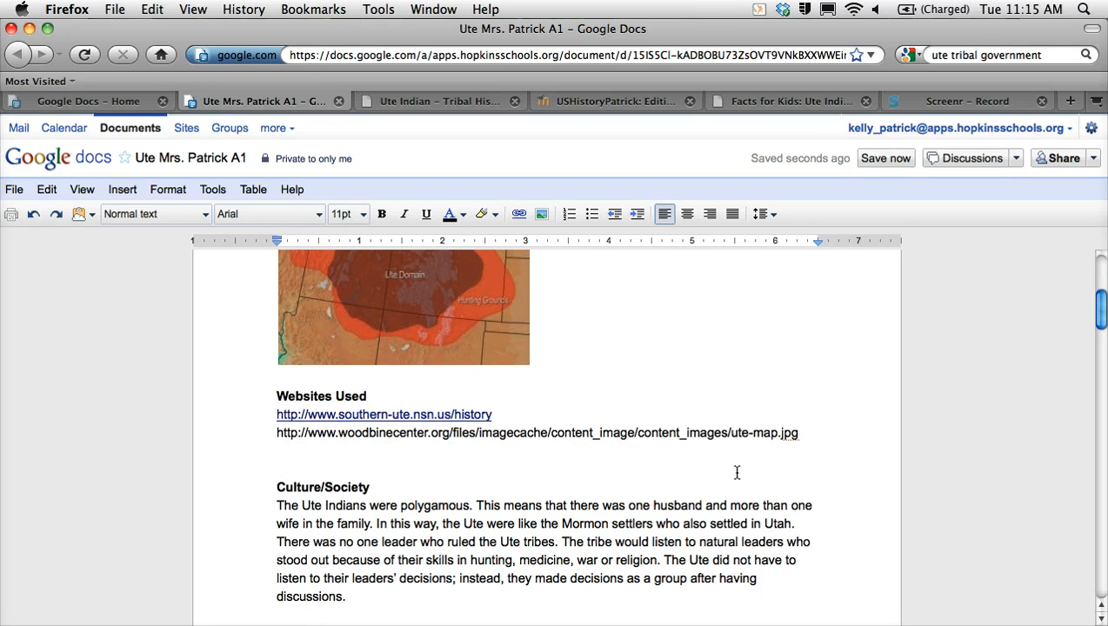
Review the Culture/Society paragraph, its Websites Used list and the beginning of the Economy/Resources section
key(Up)
key(Down)
key(Down)
key(Down)
key(Down)
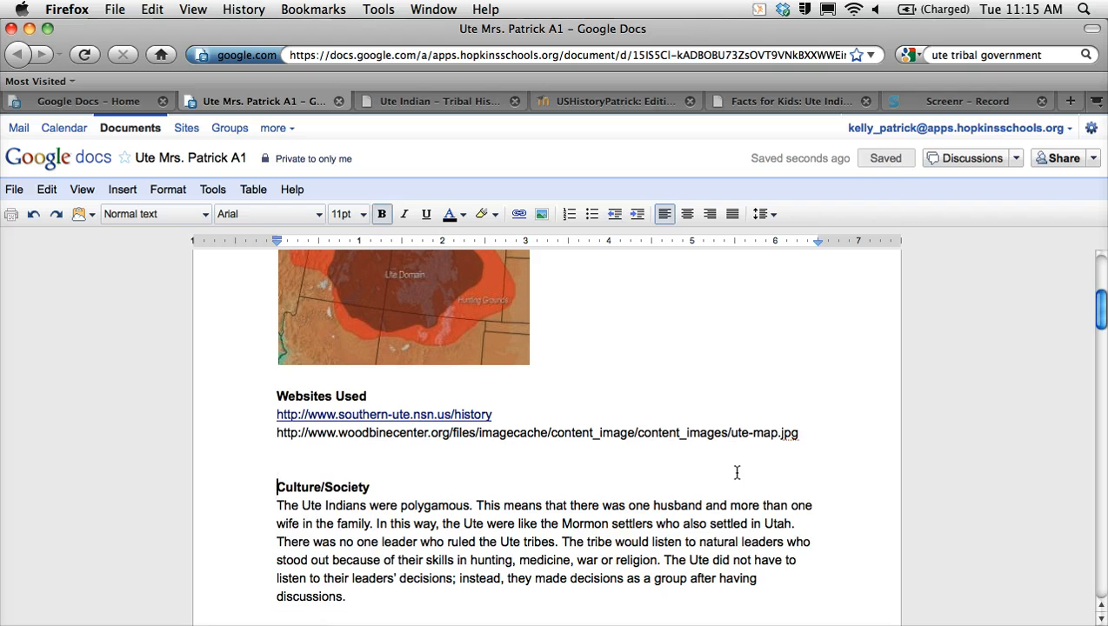
text(Websites Used http://www.uteindian.com/ute_tribal.htm7.)
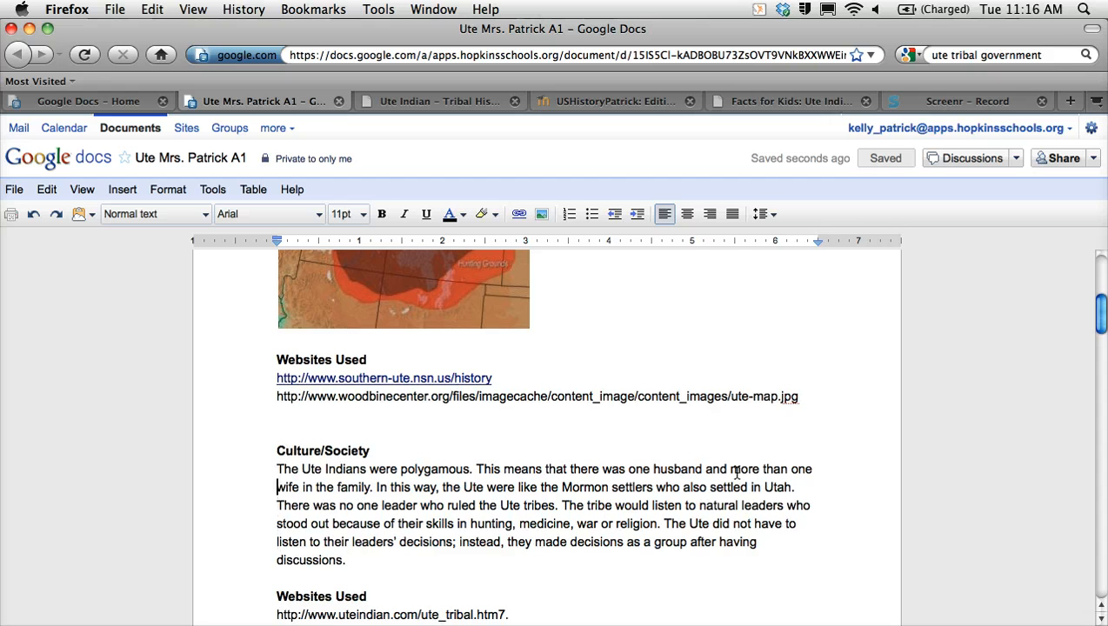
text(http://historytogo.utah.gov/utah_chapters/american_indians/contemporaryutegovernmentreflectsoldways.html)
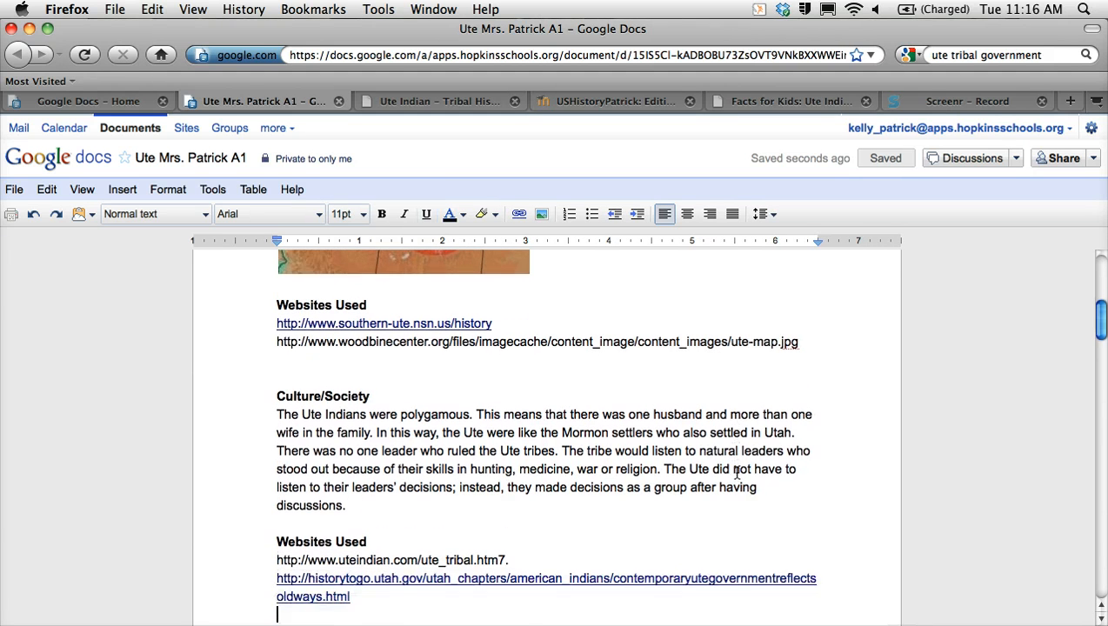
key(Down)
key(Up)
key(Up)
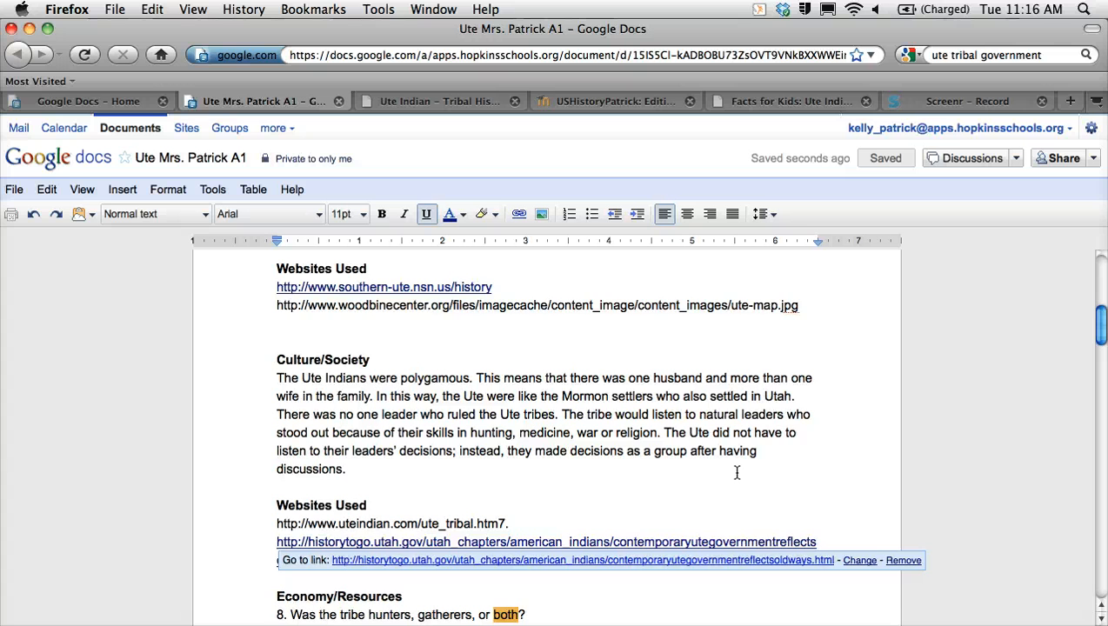
key(Down)
key(Down)
key(Down)
key(Down)
key(Down)
key(Down)
key(Down)
key(Down)
key(Down)
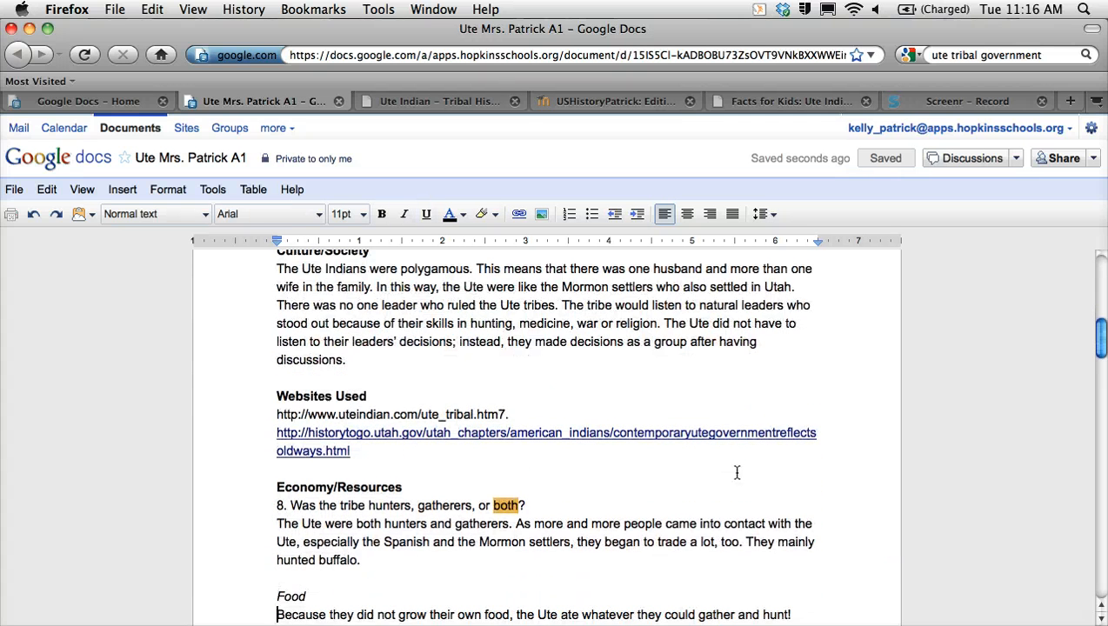
Delete question 8 about hunters or gatherers under Economy/Resources, along with its leftover blank line
key(Up)
key(Up)
key(Up)
triple_click(525, 503)
key(BackSpace)
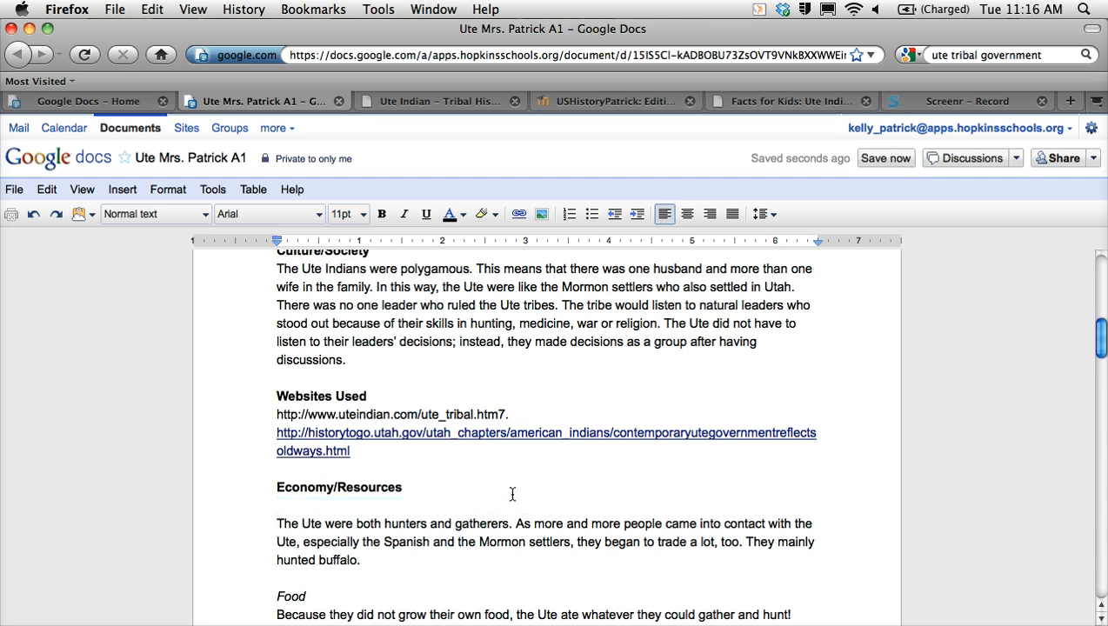
key(BackSpace)
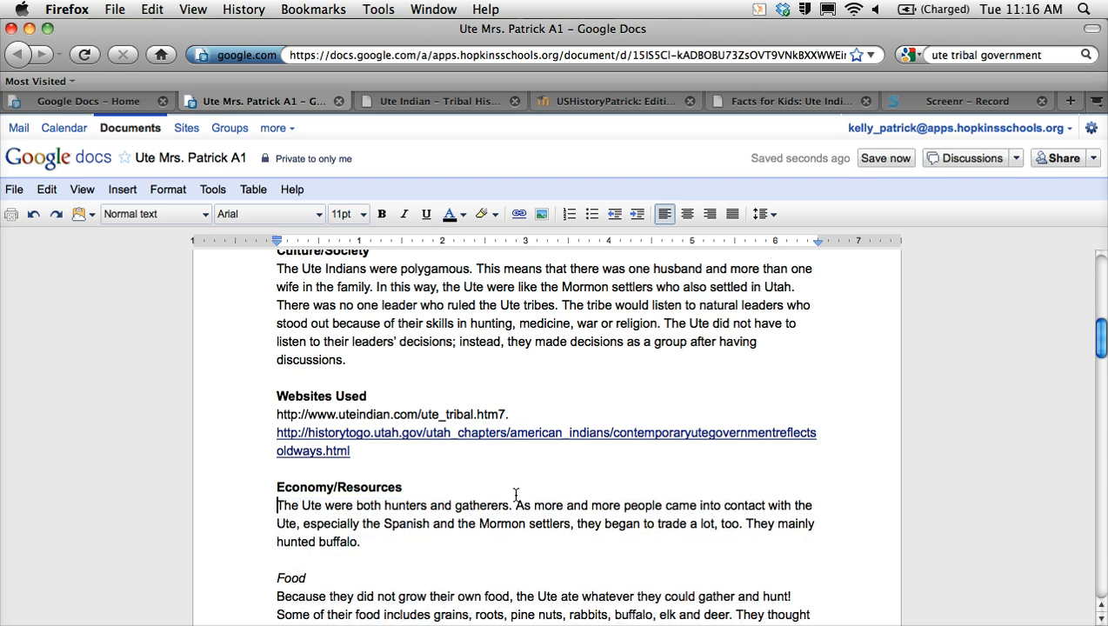
click(515, 506)
drag(517, 517, 517, 540)
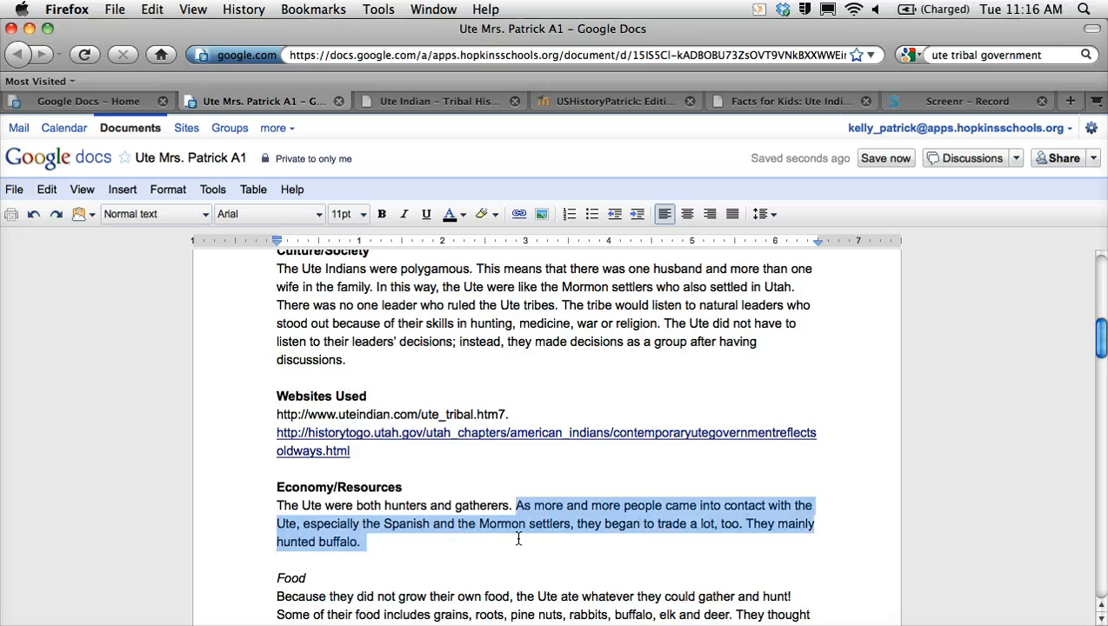
click(487, 556)
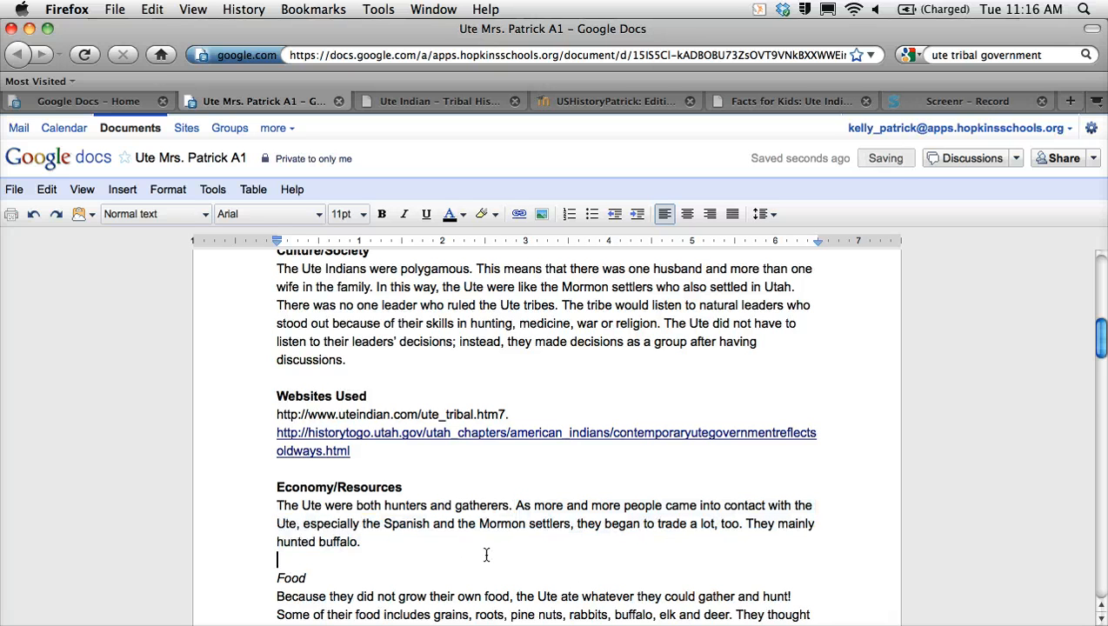
Restyle the Food subheading under Economy/Resources as bold, underlined, medium blue text without italics
drag(1101, 352, 1100, 383)
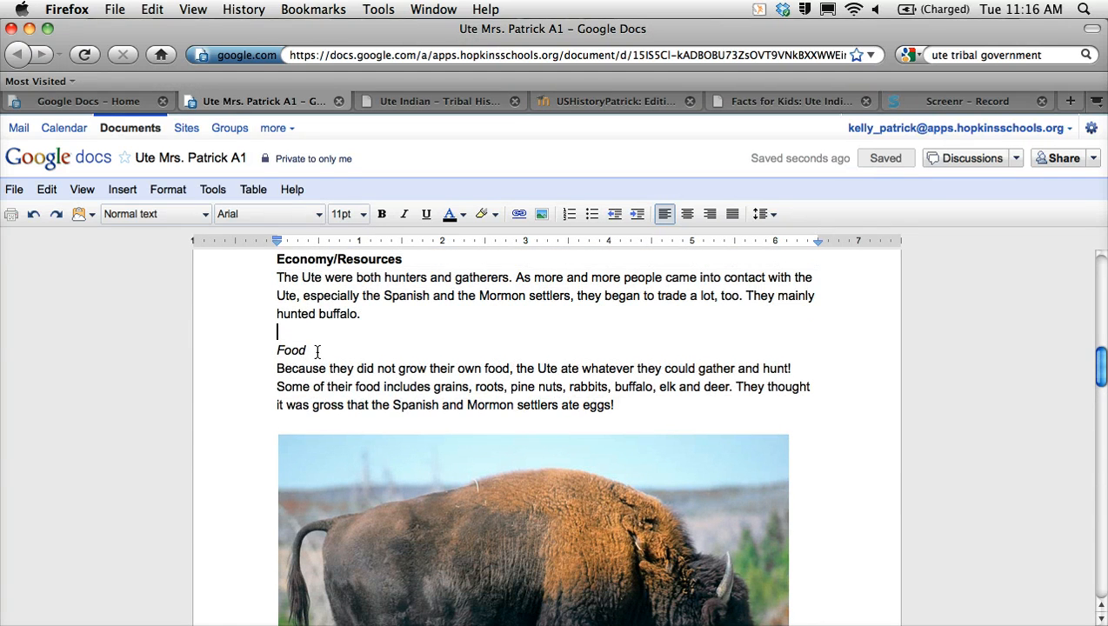
drag(309, 351, 270, 352)
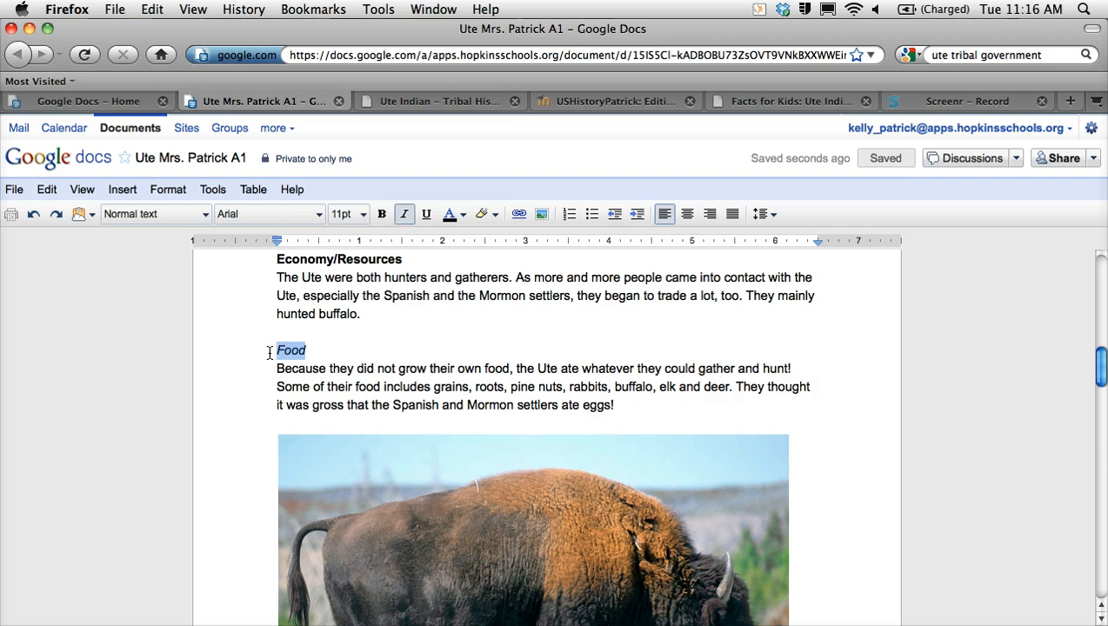
click(407, 216)
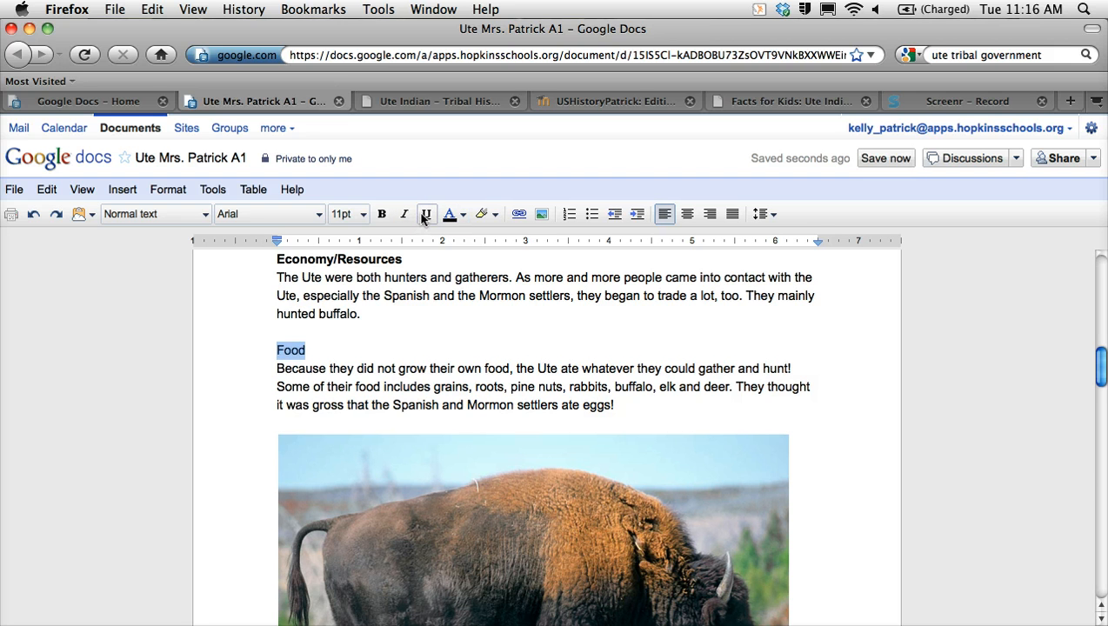
click(426, 215)
click(454, 216)
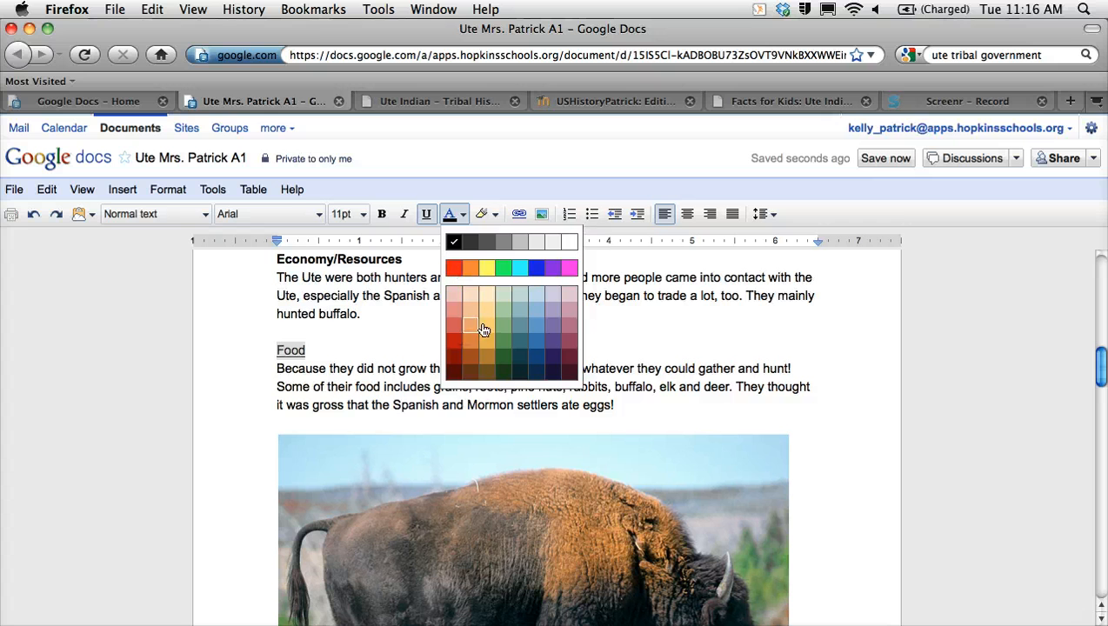
click(539, 349)
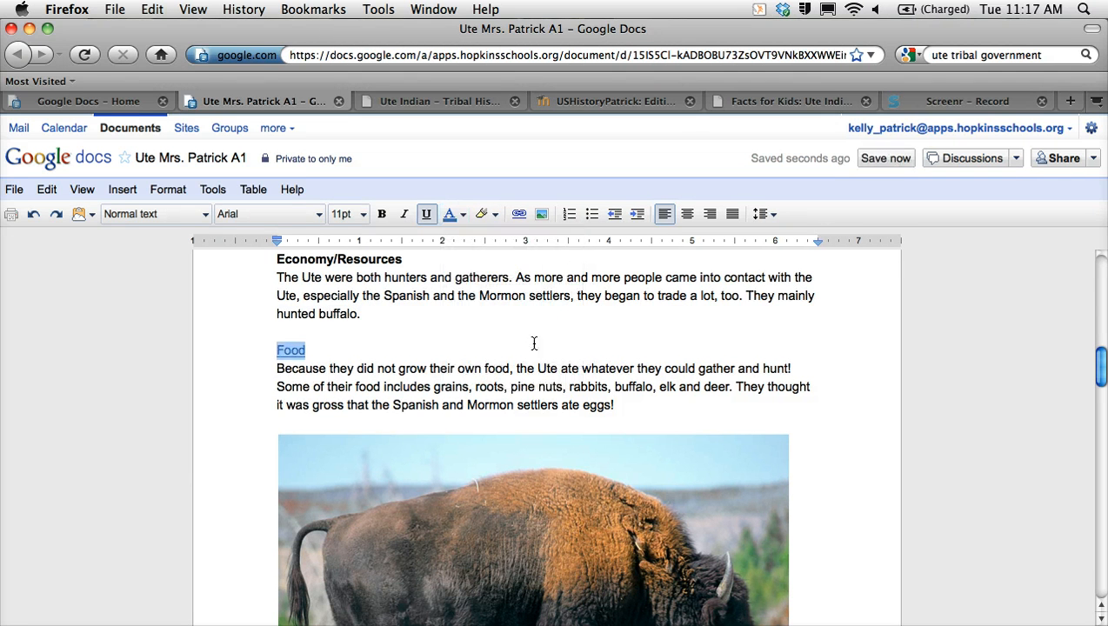
click(381, 215)
click(352, 349)
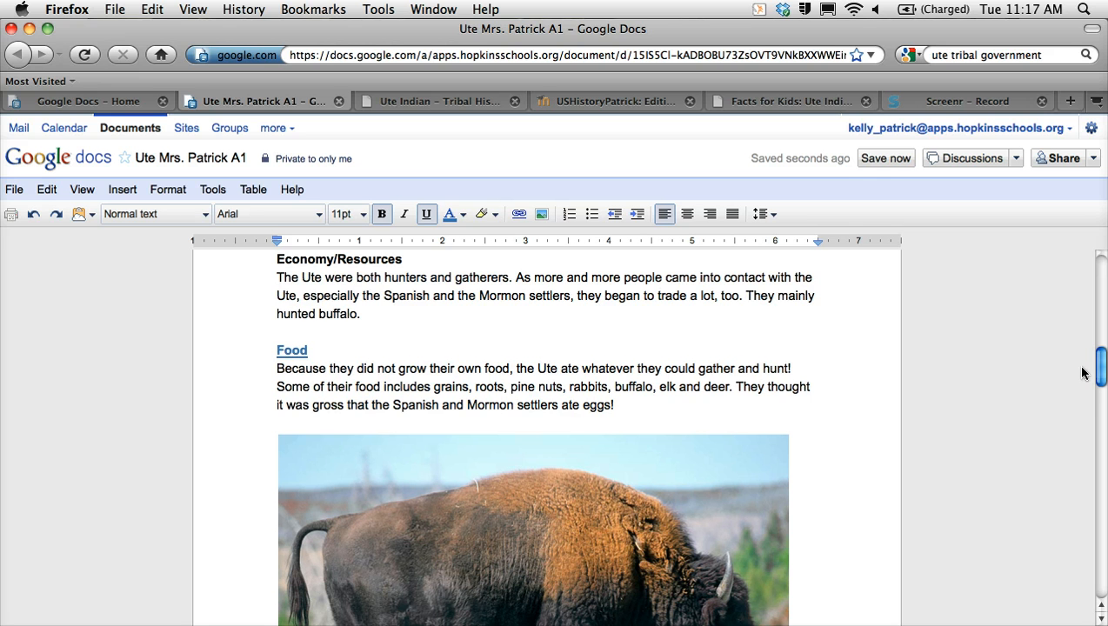
Format the Shelter subheading to match Food: no italics, bold, underlined and medium blue
drag(1096, 371, 1100, 431)
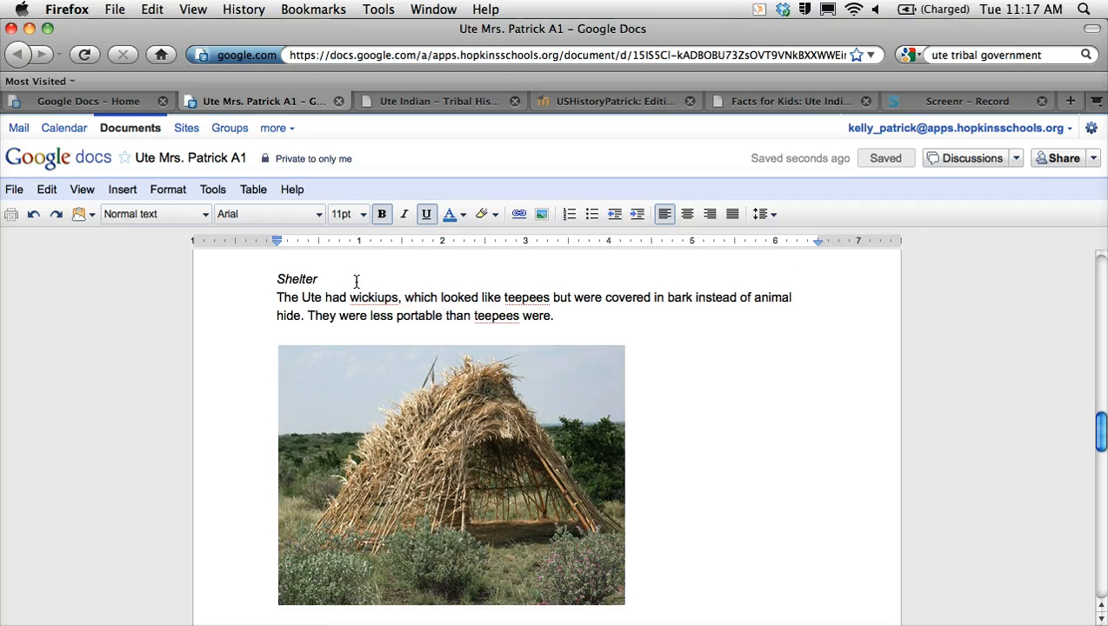
drag(320, 280, 275, 280)
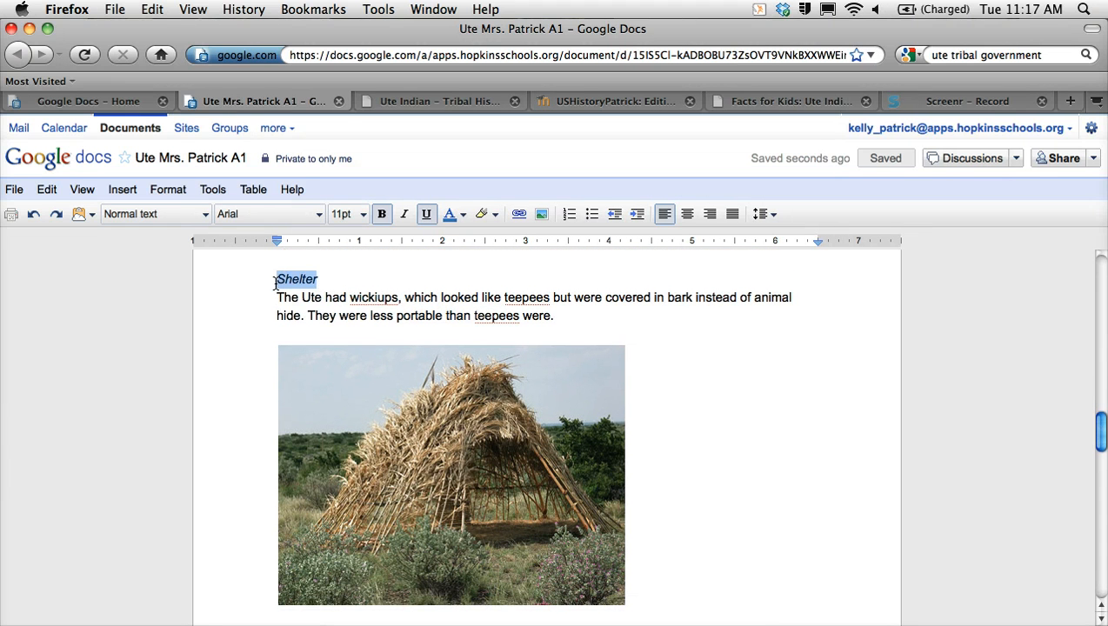
click(405, 214)
click(426, 214)
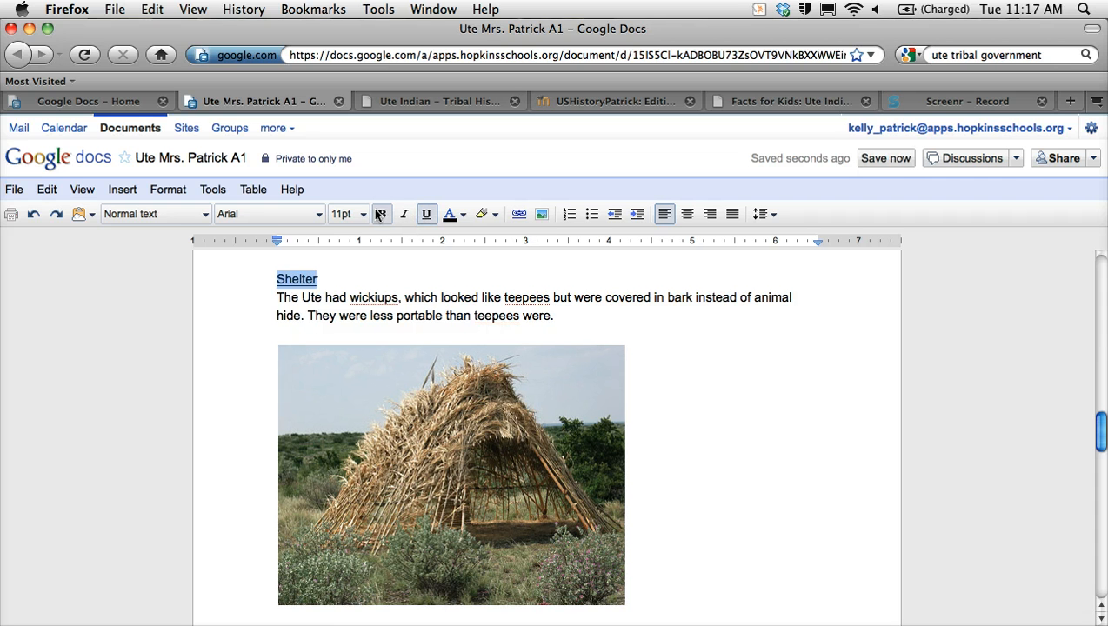
click(381, 214)
click(452, 214)
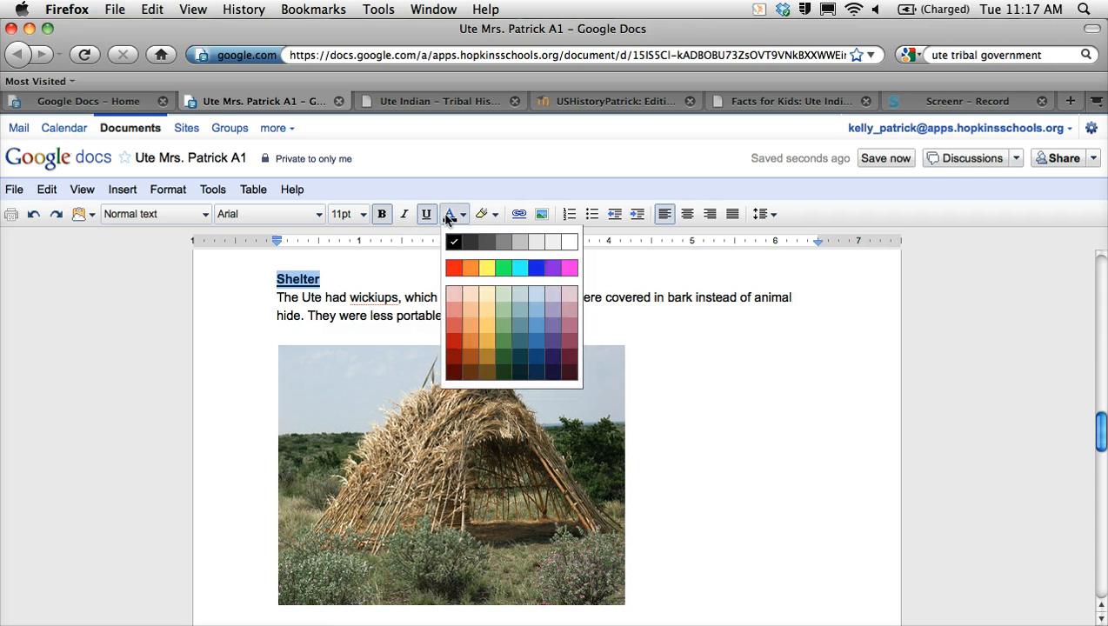
click(536, 349)
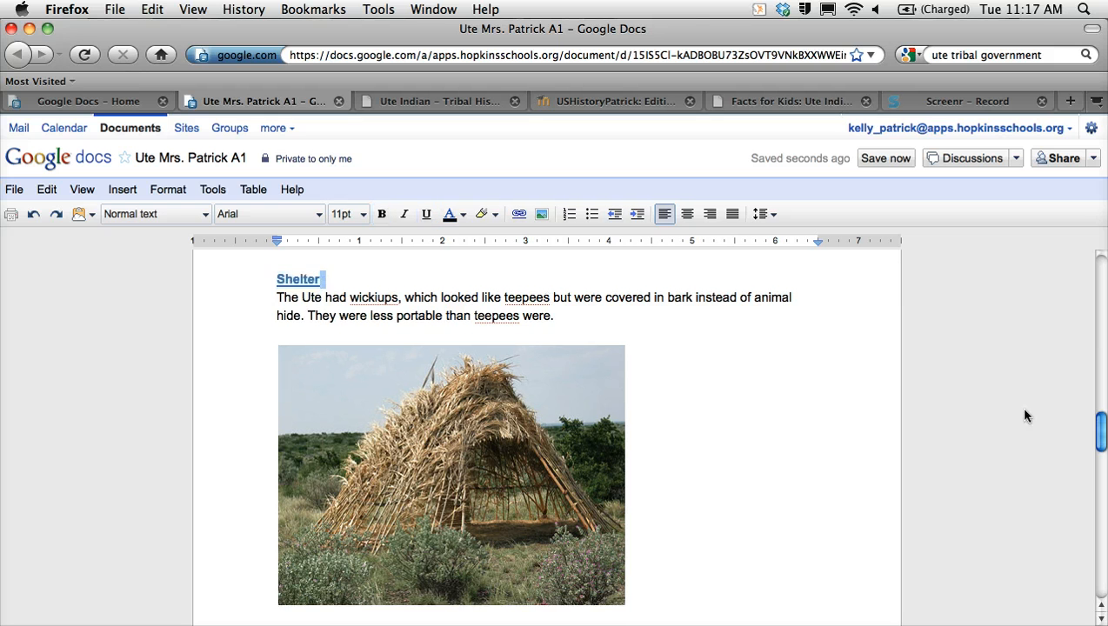
Change the Clothing subheading from italics to bold, underlined text in the same medium blue as the other subheadings
mouse_move(1098, 442)
mouse_down()
mouse_move(1101, 383)
mouse_move(1101, 454)
mouse_up()
drag(351, 430, 244, 428)
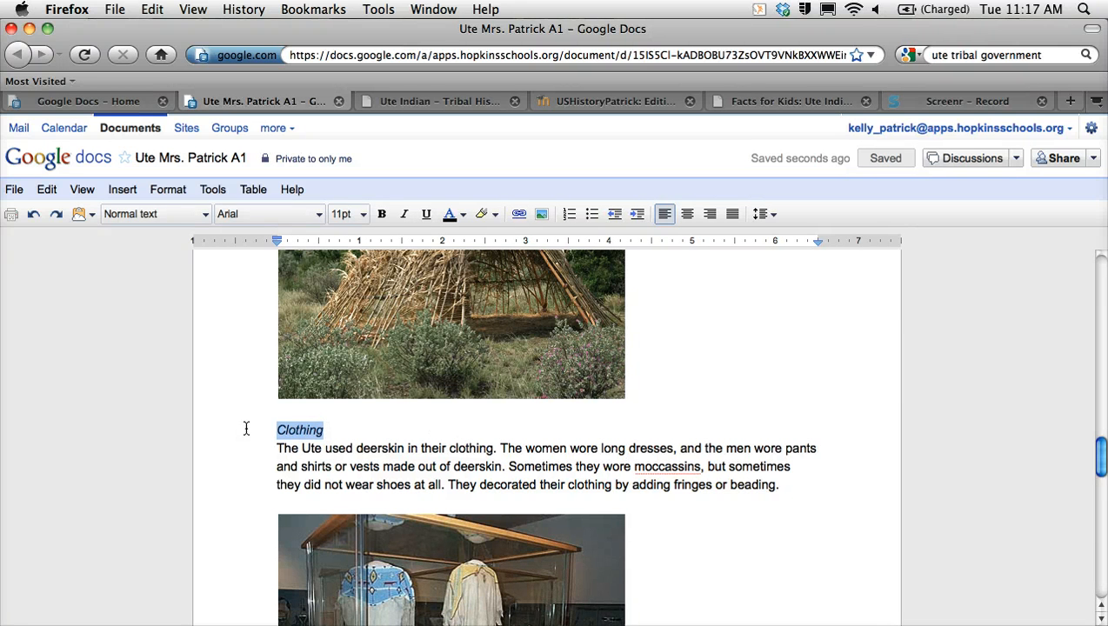
click(425, 214)
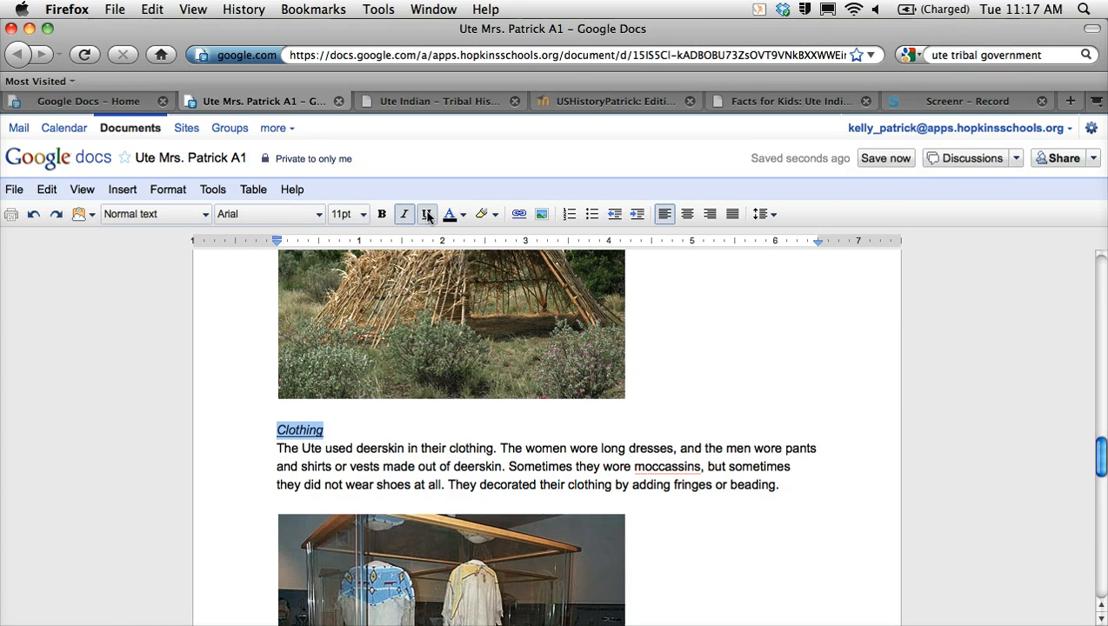
click(405, 216)
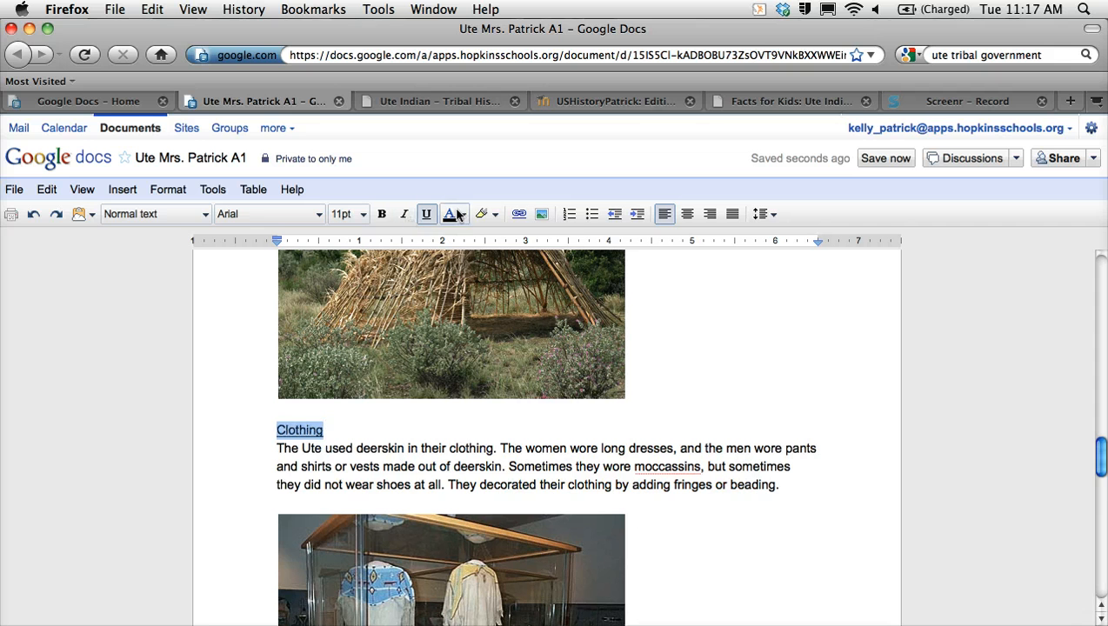
click(460, 216)
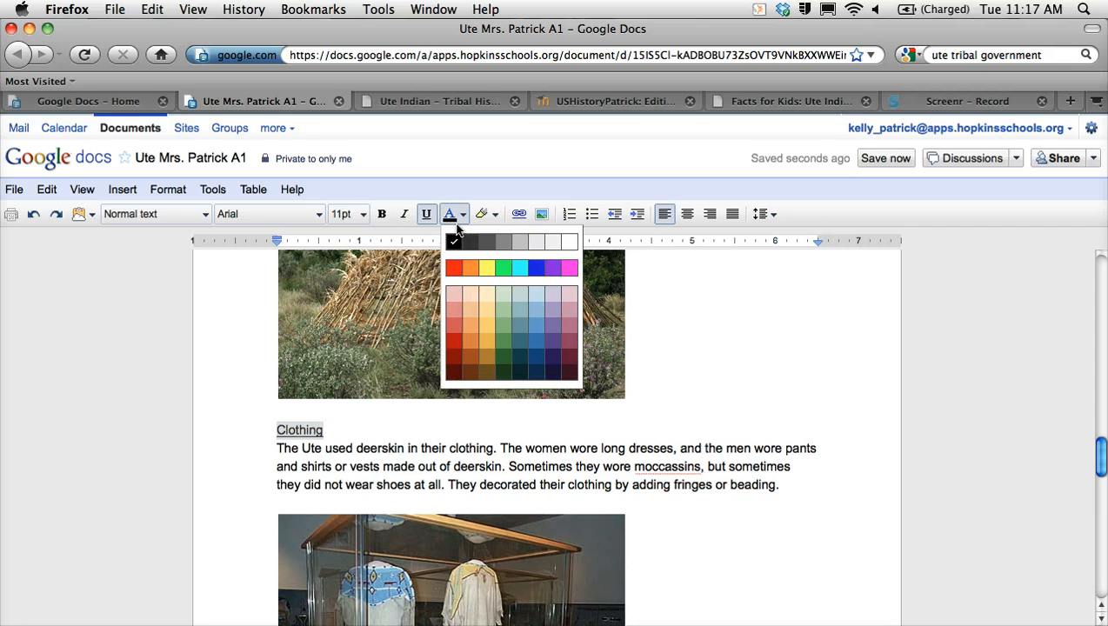
click(536, 358)
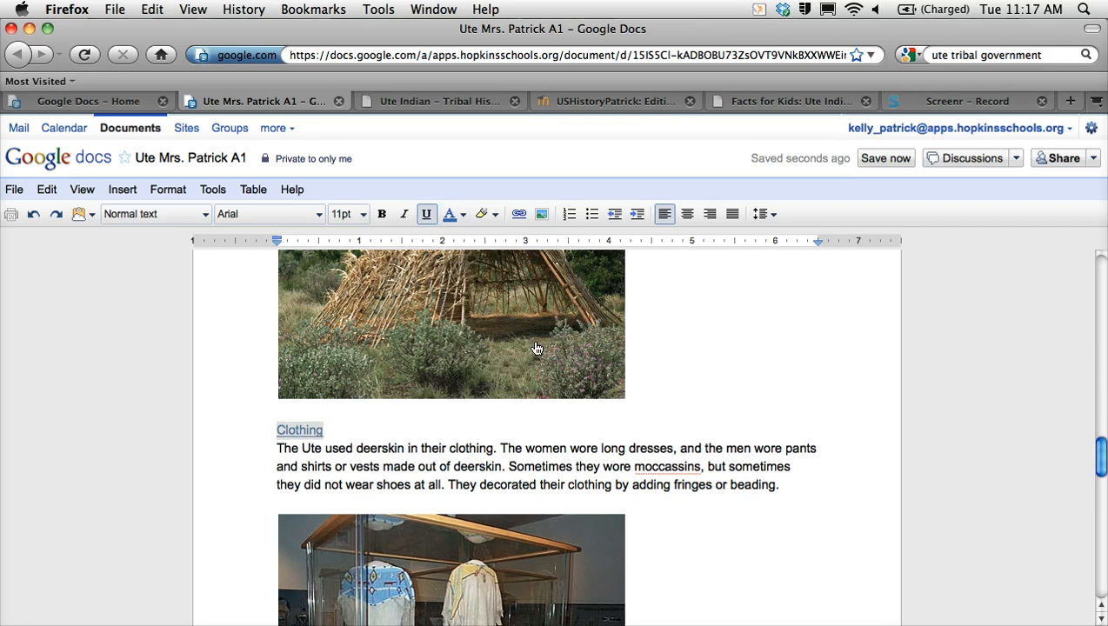
click(382, 214)
click(389, 408)
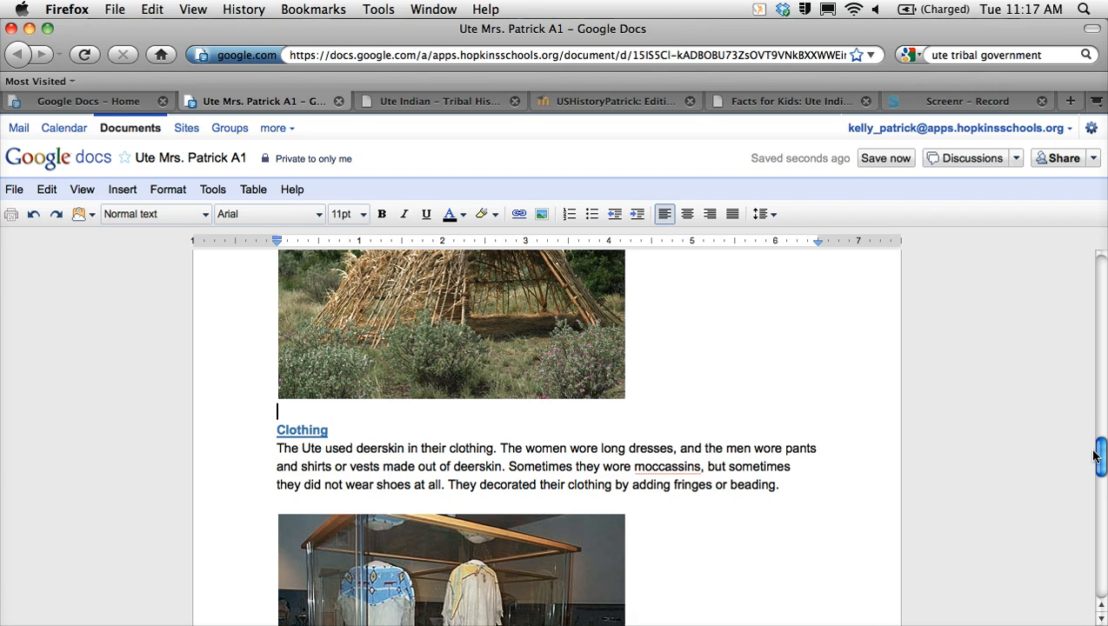
Correct the misspelled "moccassins" in the Clothing paragraph to "moccasins" and save the document
scroll(1101, 461, down, 1)
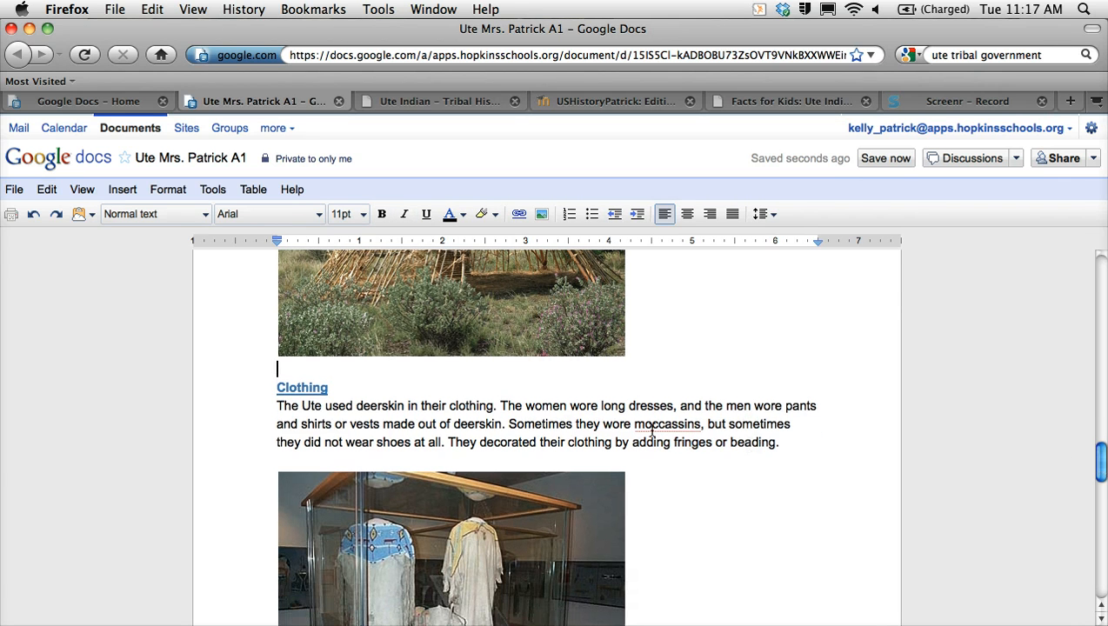
drag(634, 425, 701, 425)
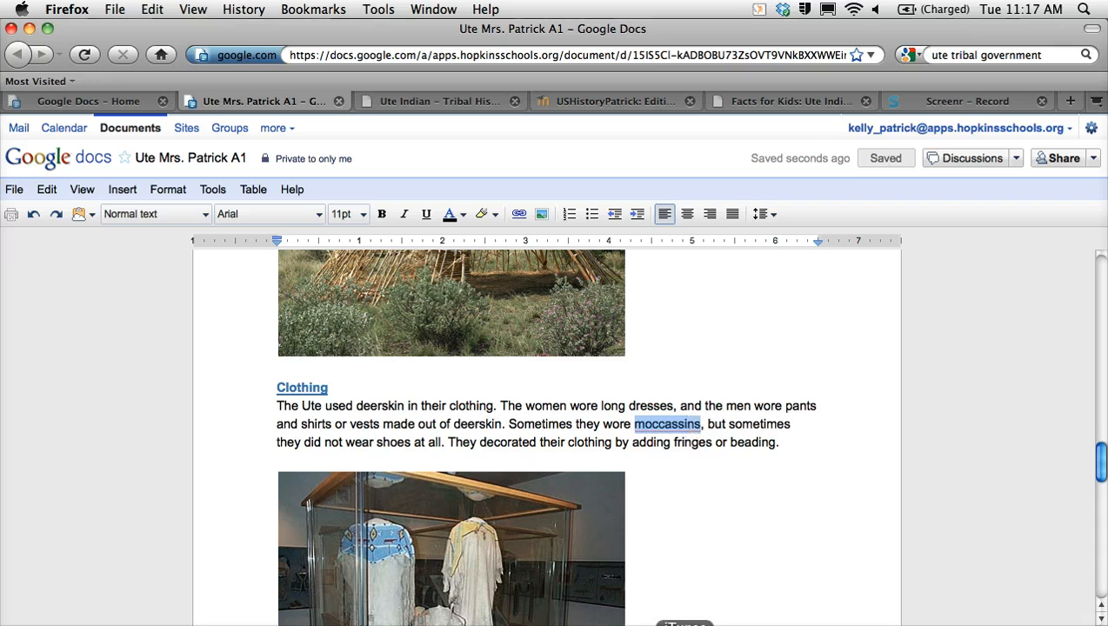
click(690, 504)
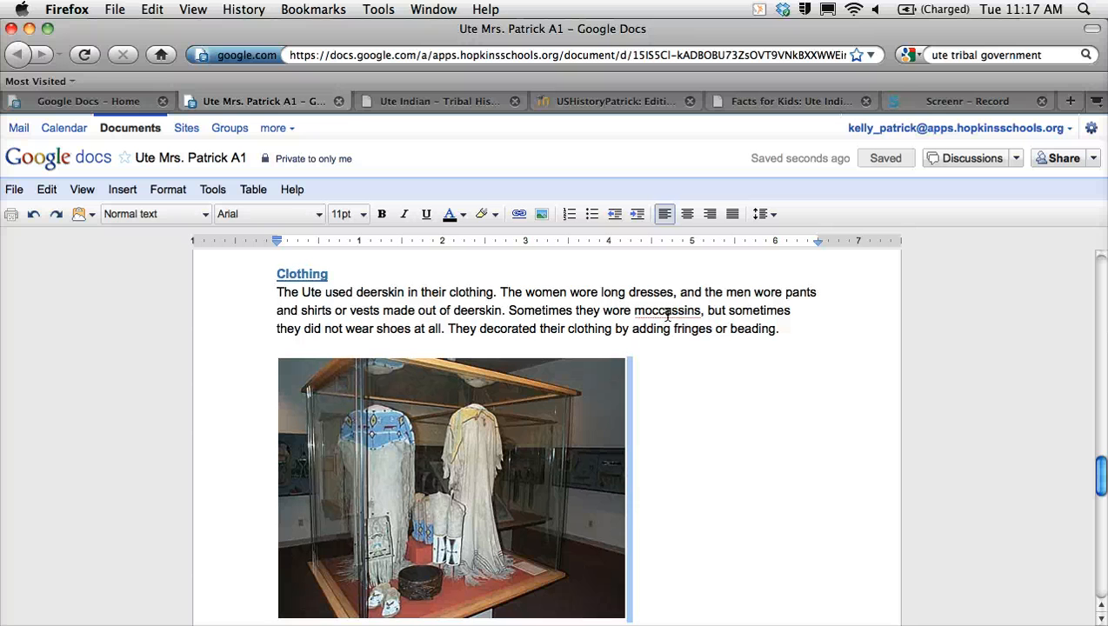
right_click(668, 315)
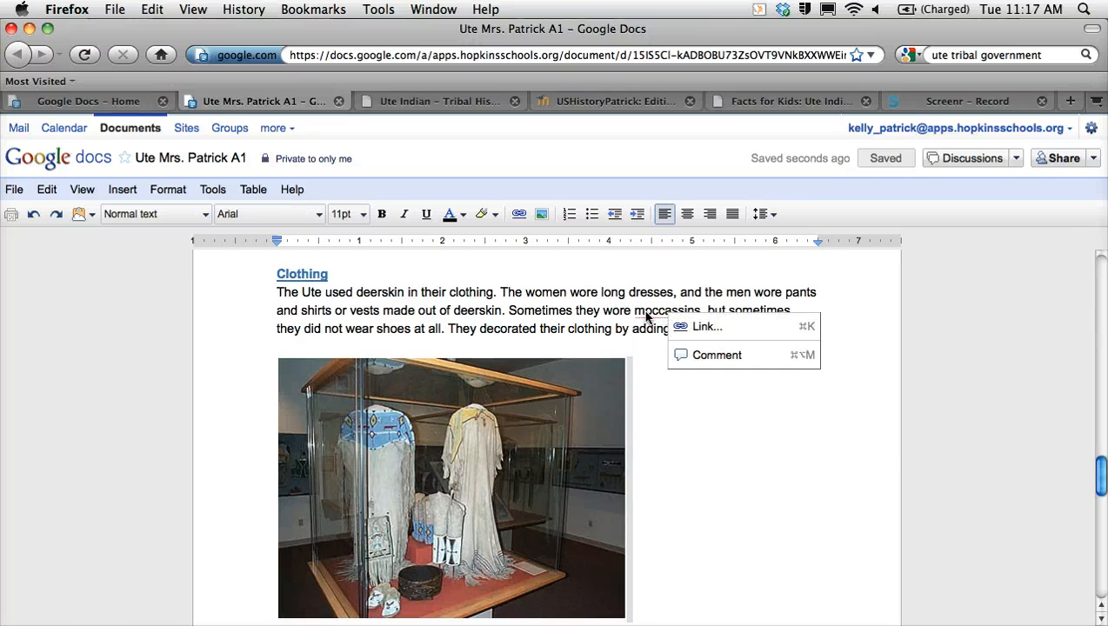
click(645, 315)
right_click(645, 318)
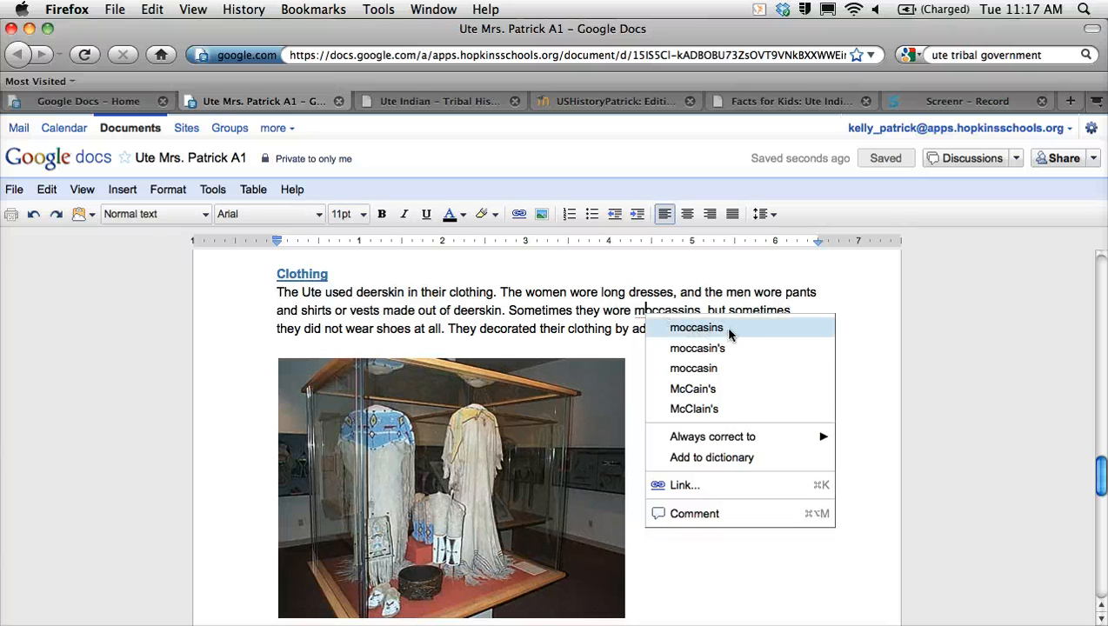
click(696, 328)
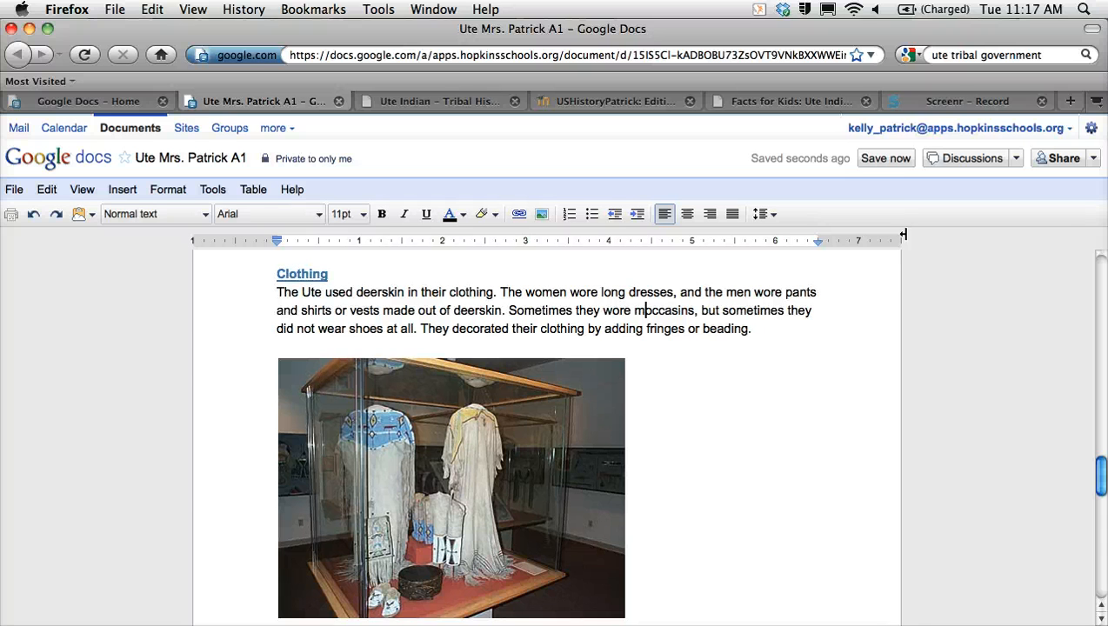
click(886, 161)
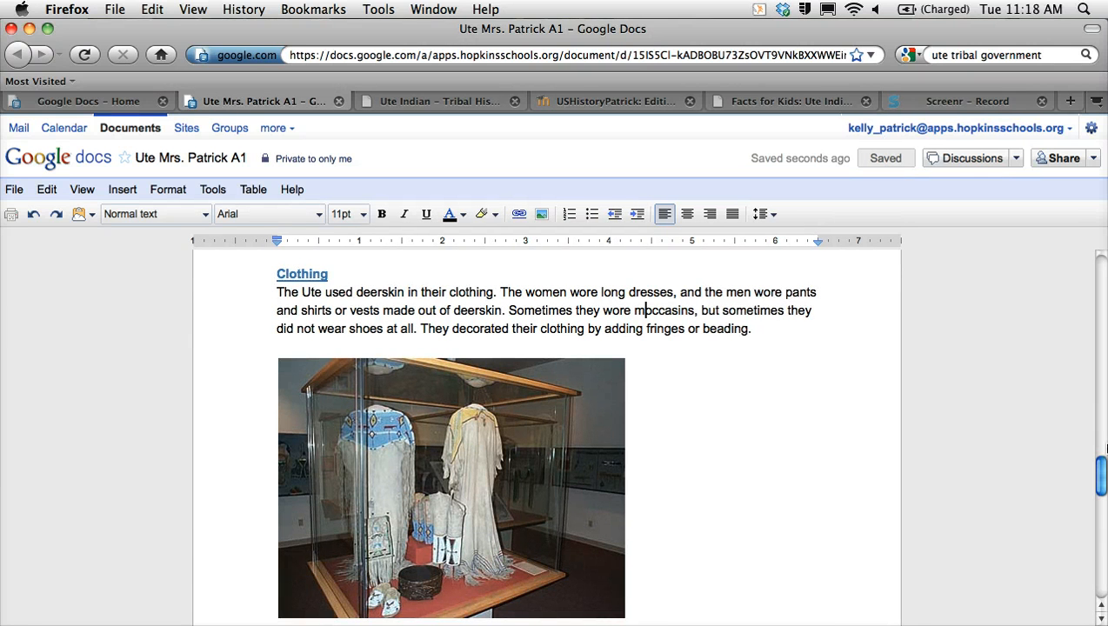
Replace question 10 about nomadic or sedentary life with the sentence "The Ute were a nomadic tribe."
drag(1101, 465, 1102, 500)
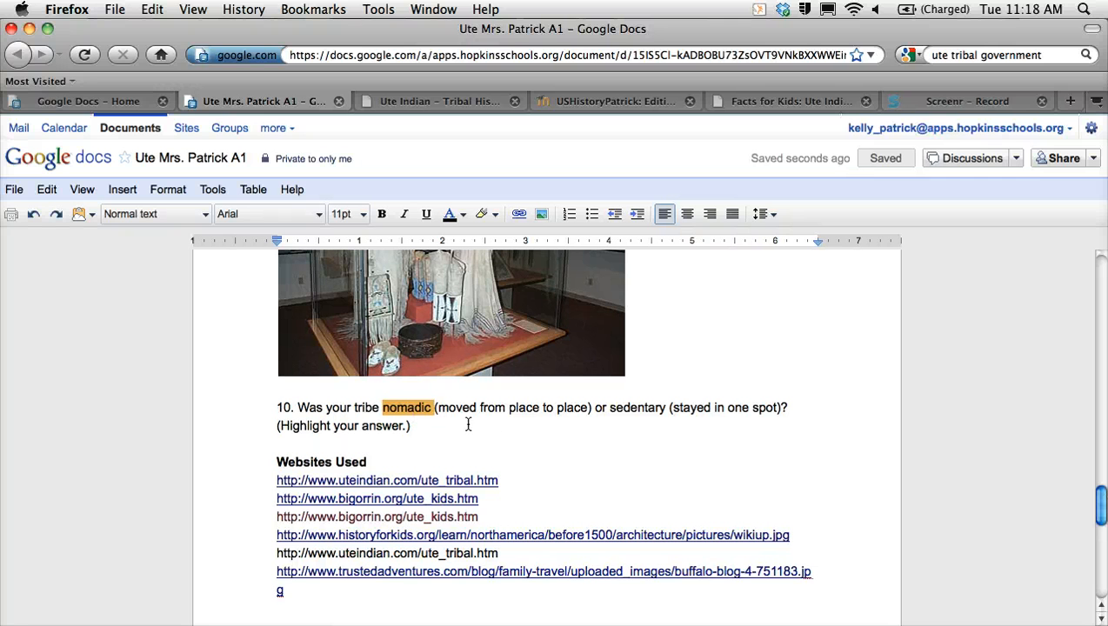
click(417, 427)
key(Return)
key(Return)
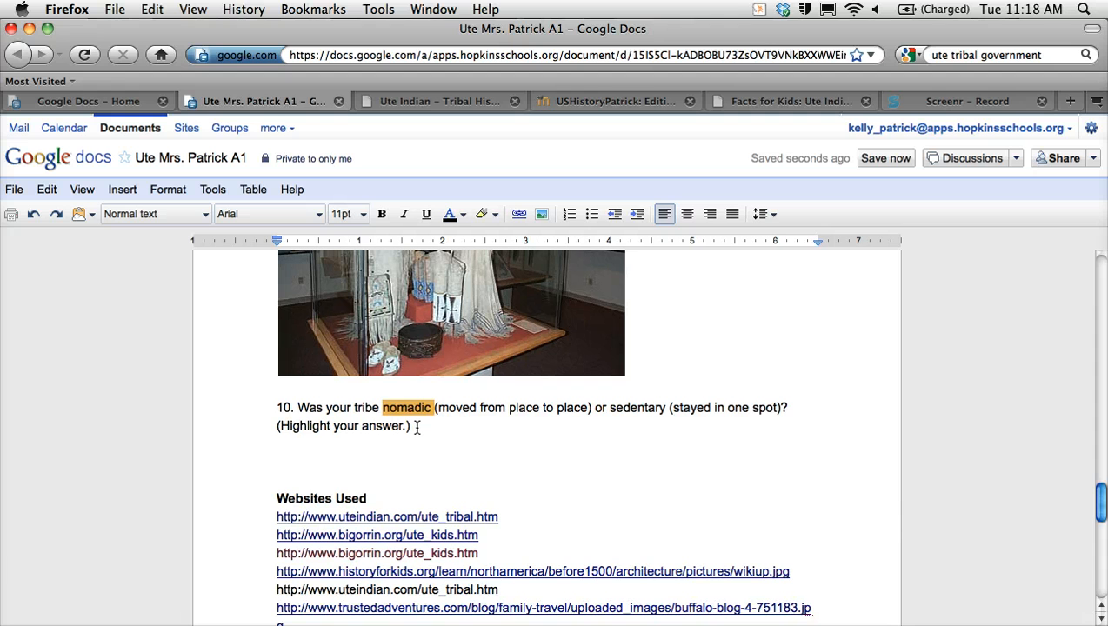
text(The Ute were a )
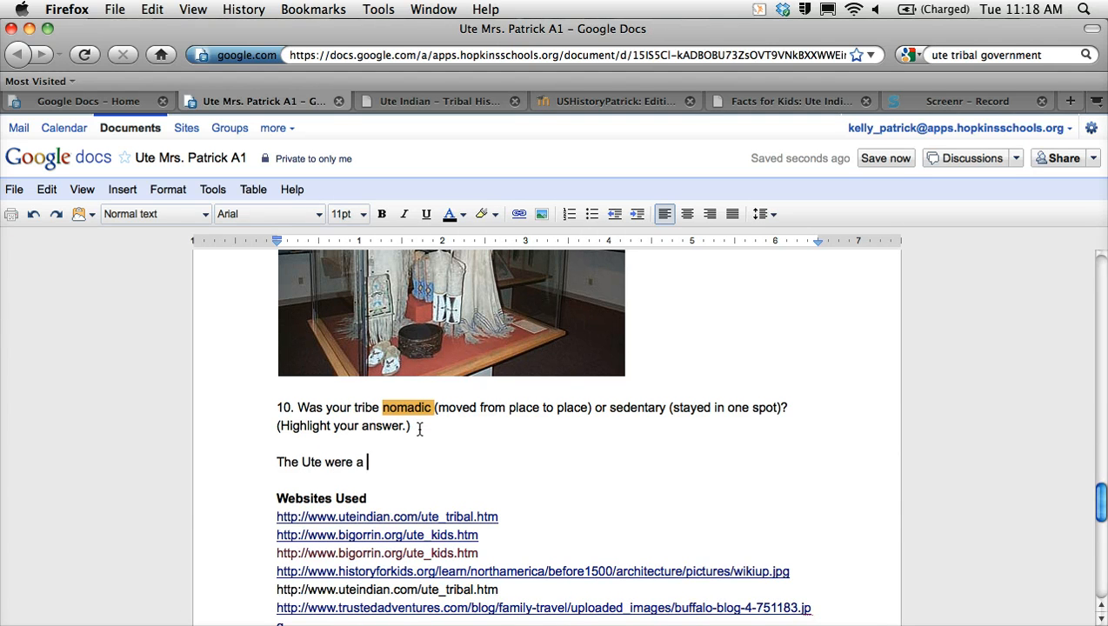
text(nomadic tribe.)
key(Up)
drag(420, 429, 448, 409)
key(BackSpace)
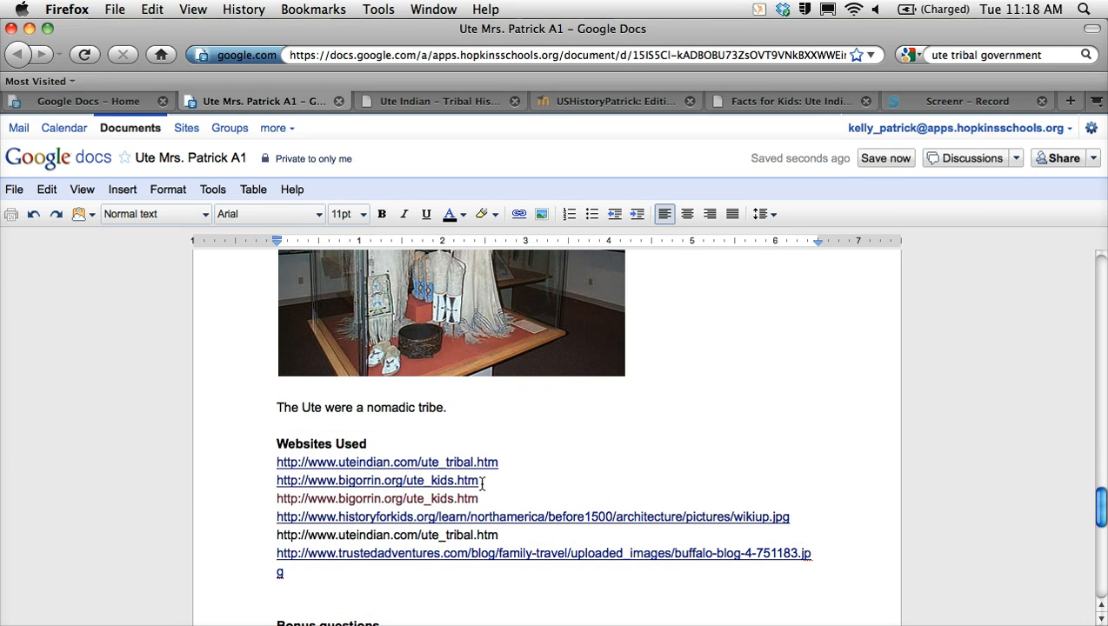
Delete the underlined duplicate of the bigorrin.org/ute_kids.htm link from the Websites Used list, along with its empty line
drag(480, 480, 281, 487)
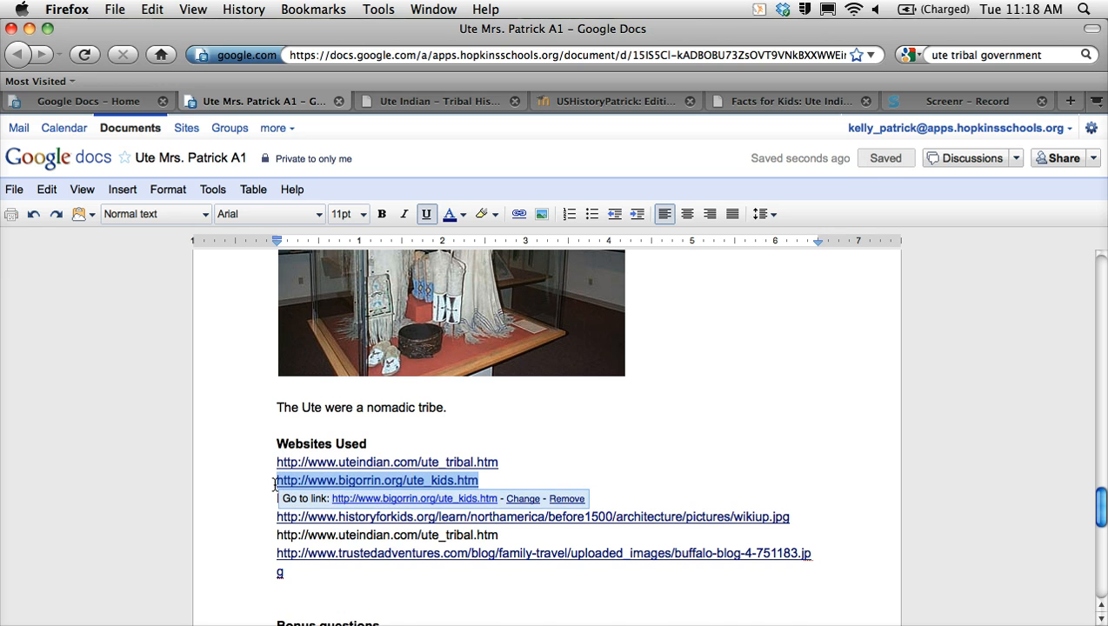
key(BackSpace)
key(BackSpace)
key(BackSpace)
Delete the Bonus questions heading and the instruction paragraph beneath it
key(Down)
key(Down)
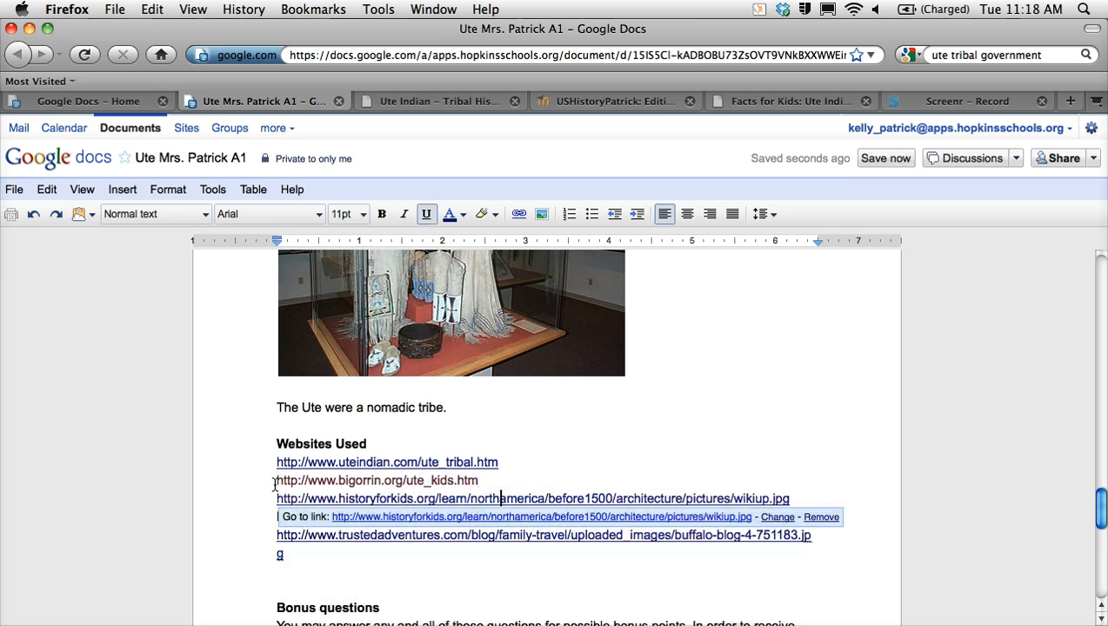
key(Down)
key(Down)
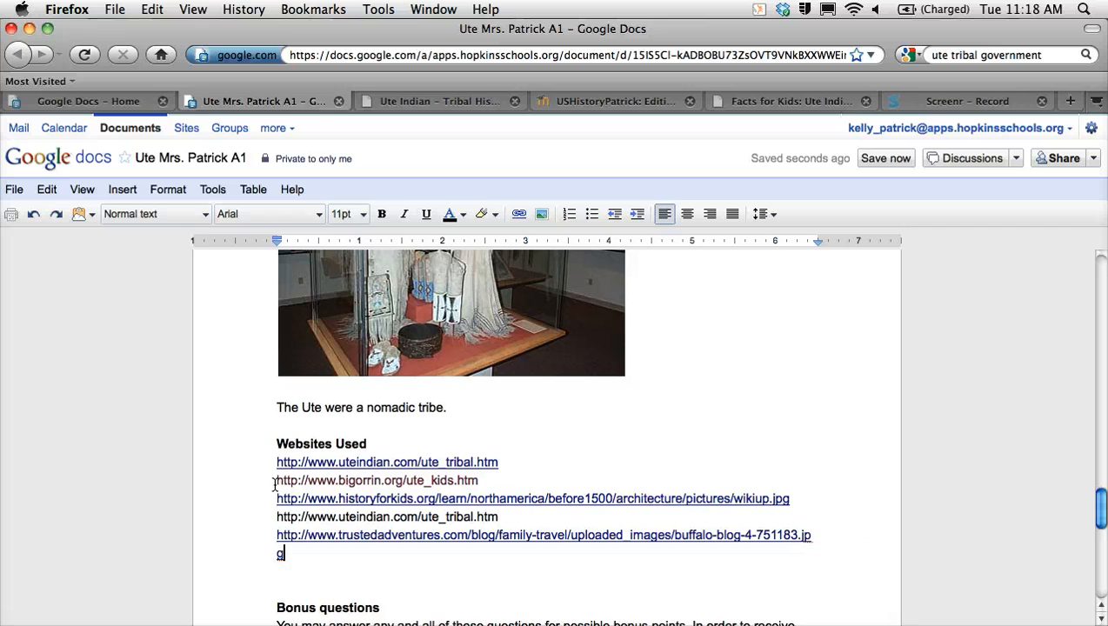
key(Down)
key(Down)
key(Down)
key(Down)
key(Down)
key(Down)
key(Down)
key(Down)
key(Down)
key(Down)
key(Down)
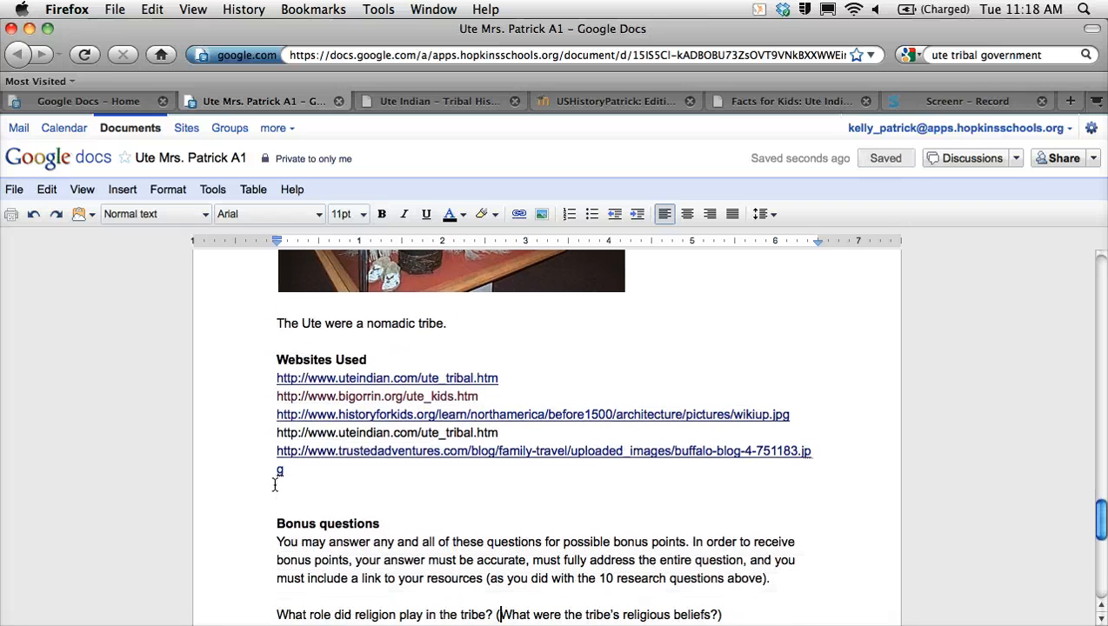
key(Down)
key(Down)
key(Down)
key(Down)
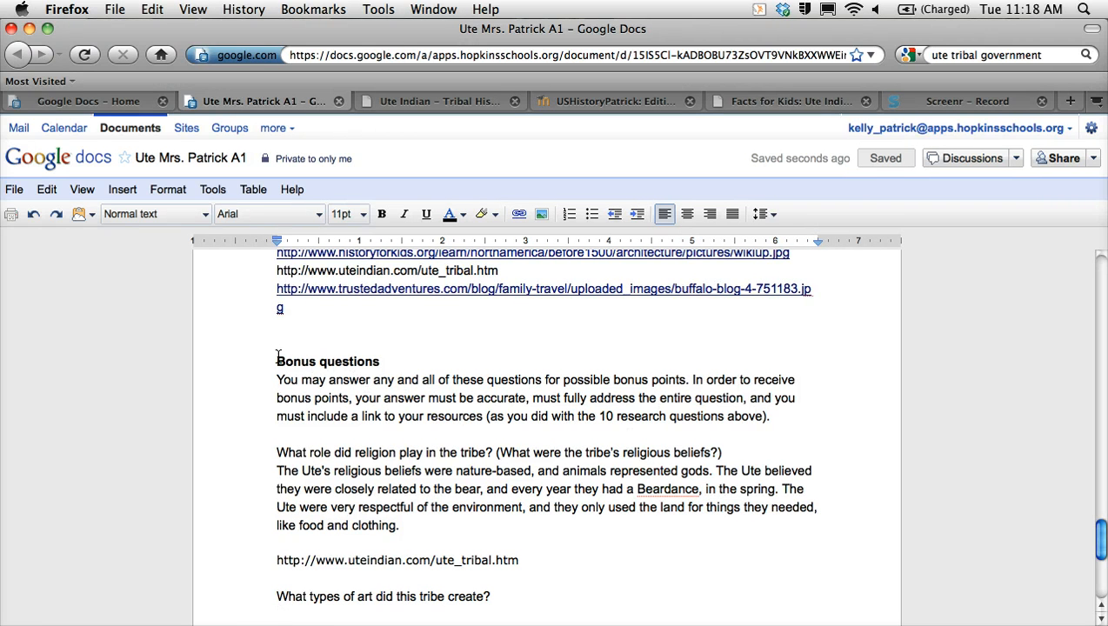
drag(276, 358, 809, 424)
key(BackSpace)
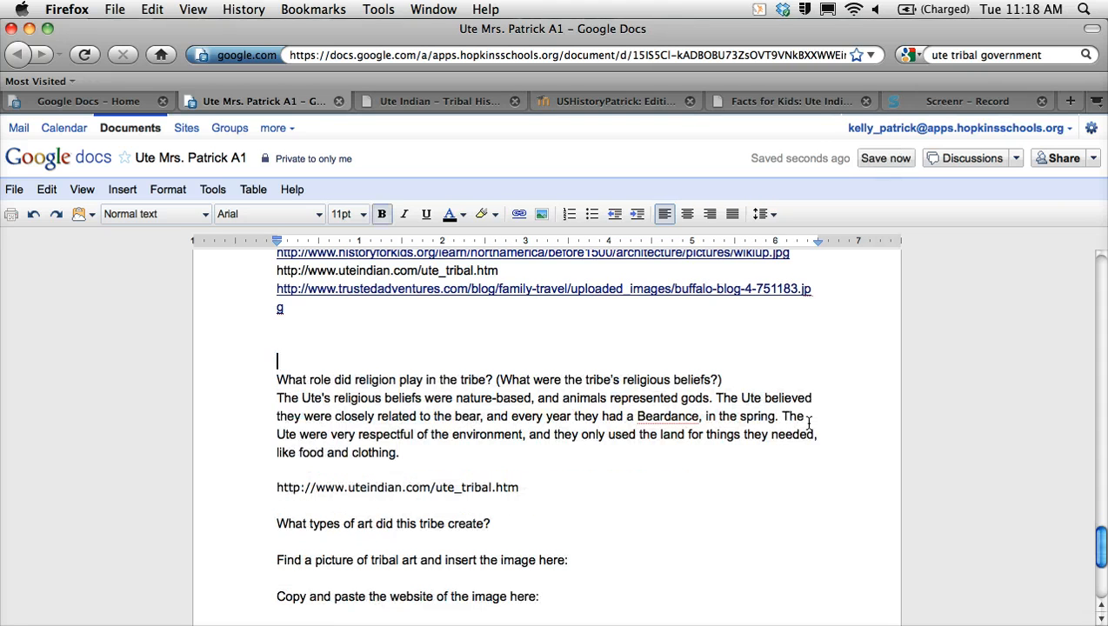
Delete all the unanswered bonus questions below the religion answer's link, from "What types of art did this tribe create?" onward
key(Down)
key(Down)
key(Down)
key(Down)
key(Down)
key(Down)
key(Down)
key(Down)
key(shift+Down)
key(shift+Down)
key(shift+Down)
key(shift+Down)
key(shift+Down)
key(shift+Down)
key(shift+Down)
key(shift+Down)
key(shift+Down)
key(shift+Down)
key(shift+Down)
key(shift+Down)
key(shift+Down)
key(shift+Down)
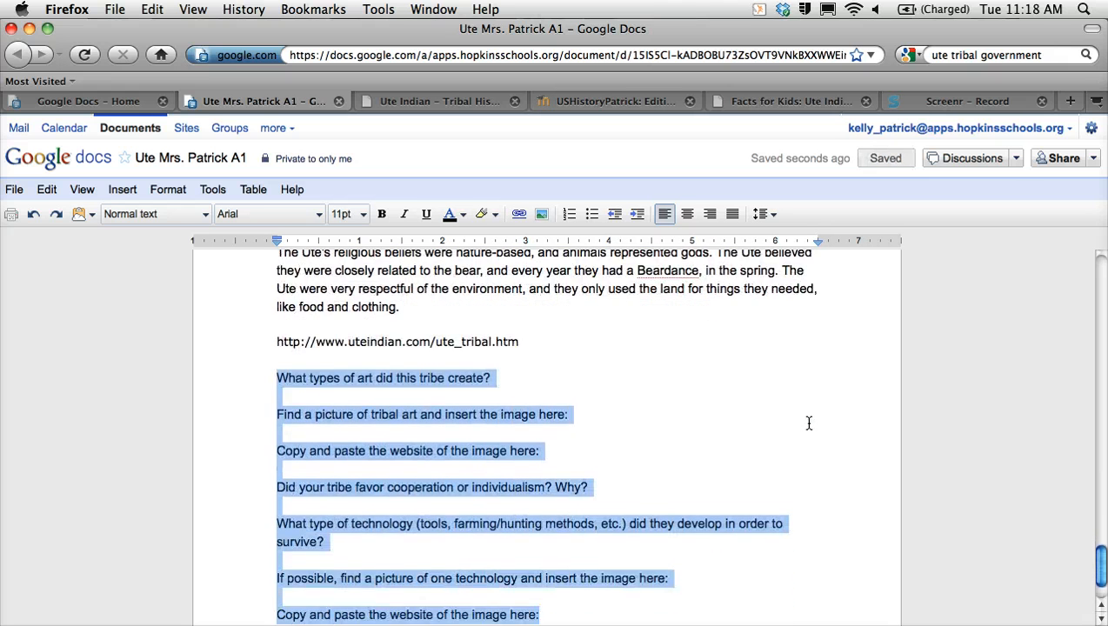
key(BackSpace)
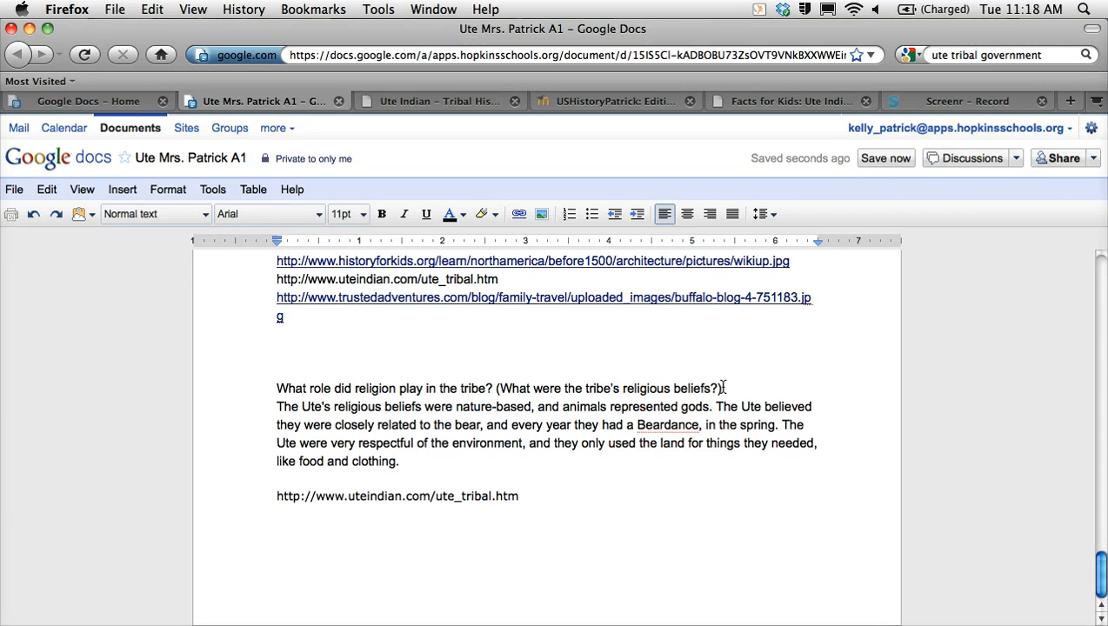
Replace the question about the tribe's religion with the bold heading "Religion" and remove one blank line above it
mouse_move(722, 389)
mouse_down()
mouse_move(525, 379)
mouse_move(289, 388)
mouse_move(583, 397)
mouse_move(742, 383)
mouse_up()
text(Re)
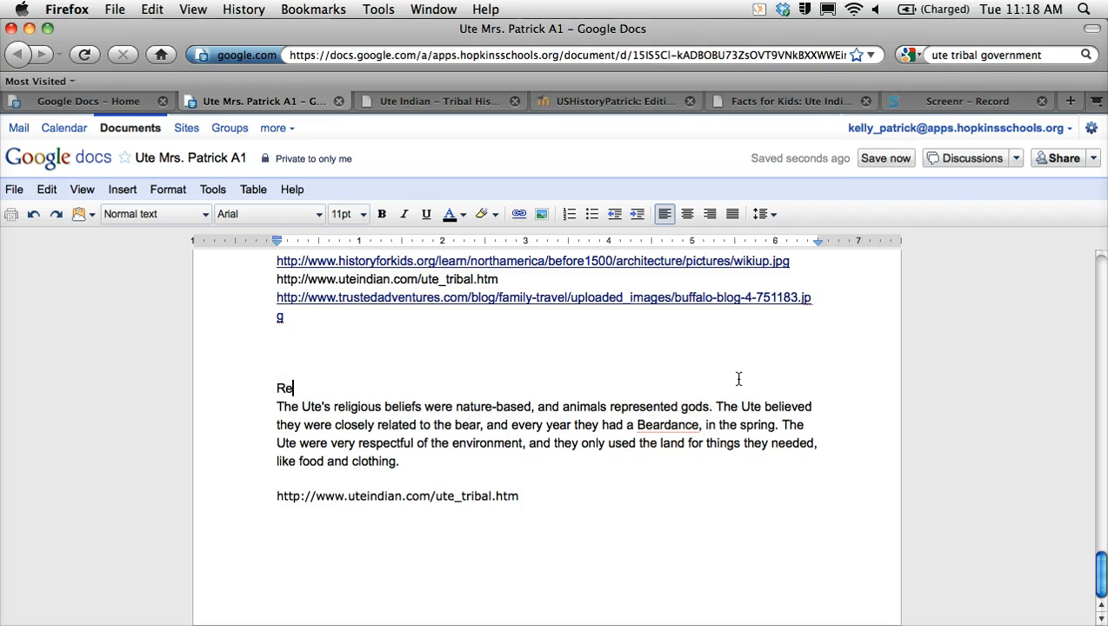
text(ligion)
key(shift+Up)
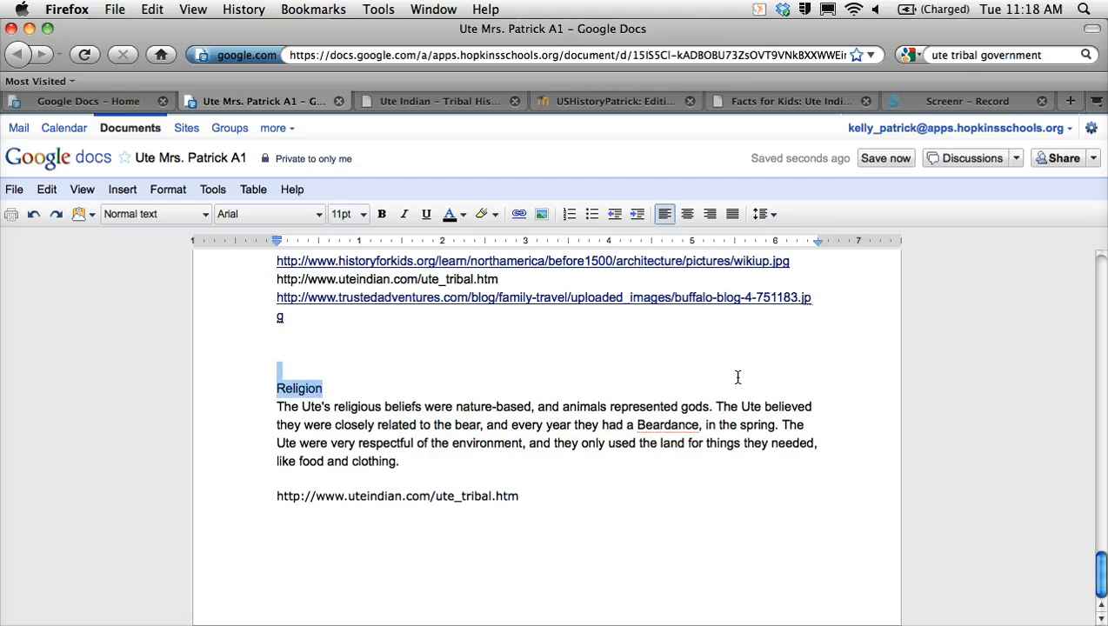
click(381, 214)
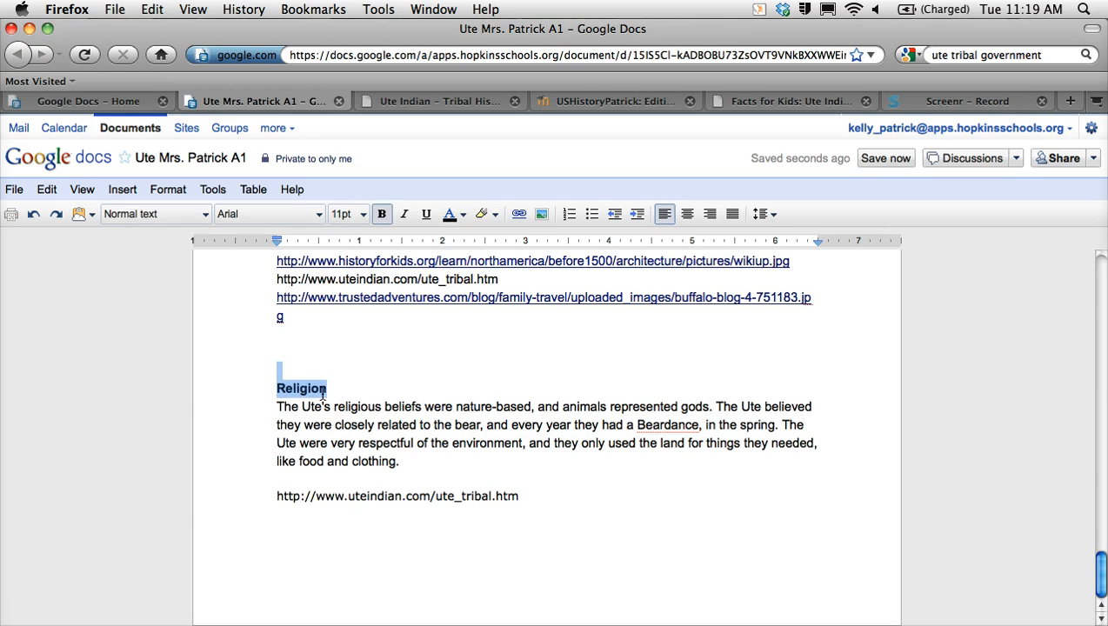
click(314, 405)
click(288, 370)
key(BackSpace)
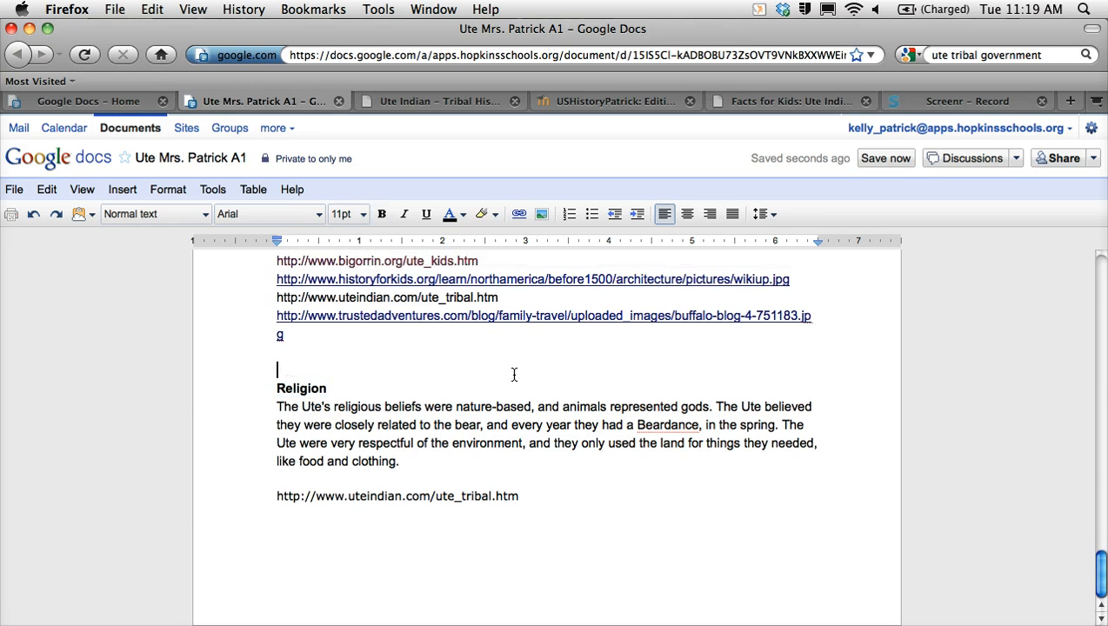
Add the line "Websites Used" directly above the uteindian.com link below the Religion paragraph
drag(1100, 564, 971, 569)
click(434, 484)
key(Return)
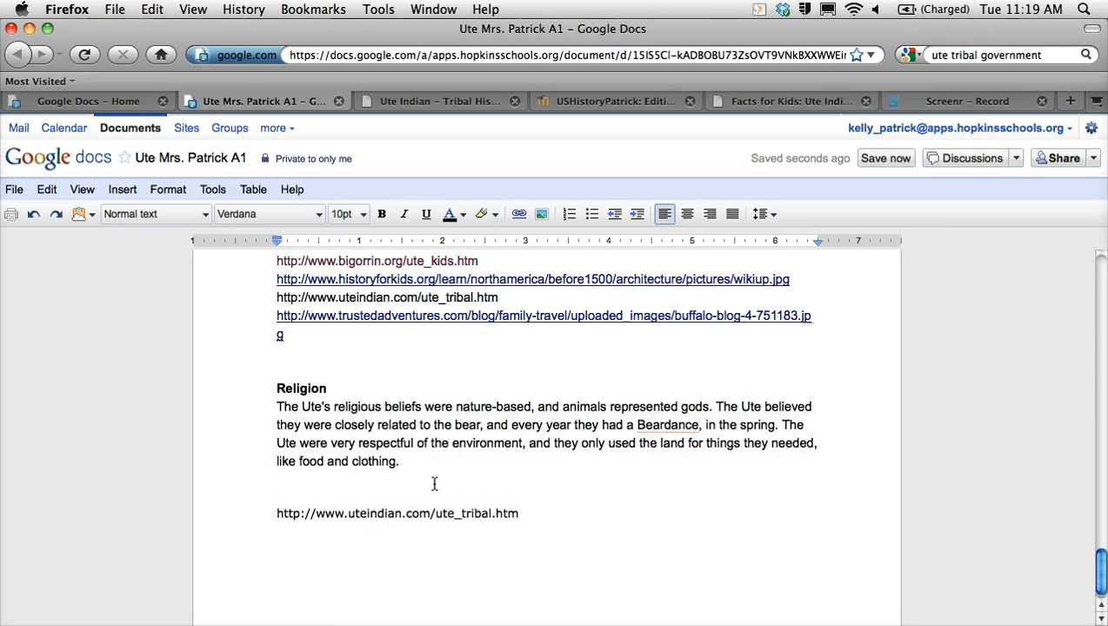
text(Websties)
text(s Used)
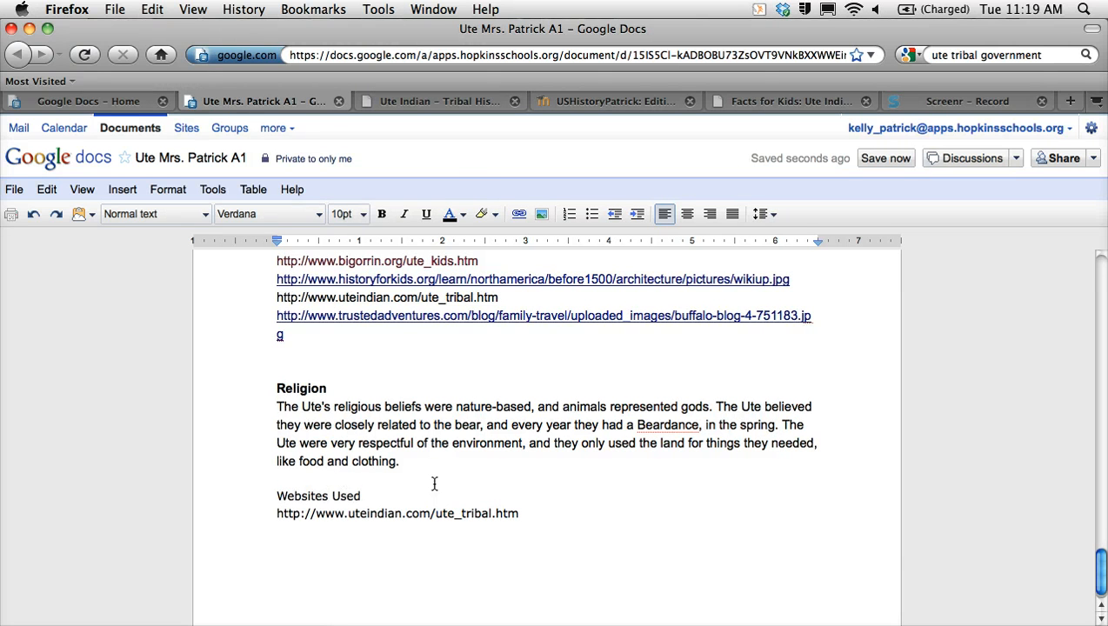
Change the font of the Websites Used line and its link below the Religion paragraph to Arial
click(435, 514)
click(285, 514)
drag(277, 514, 384, 515)
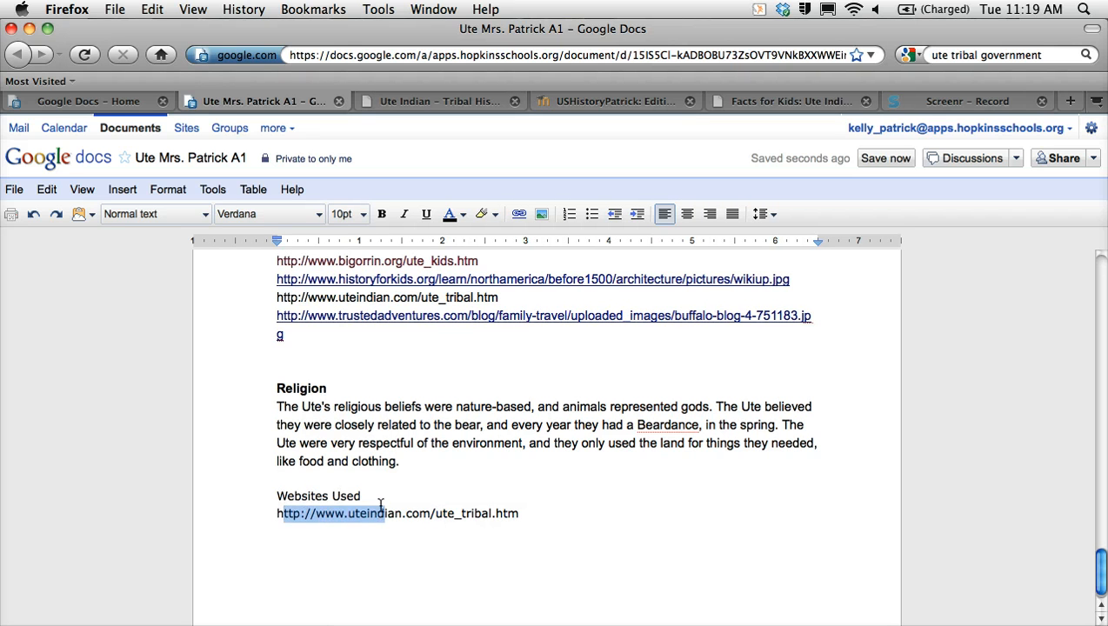
click(330, 405)
drag(331, 406, 424, 407)
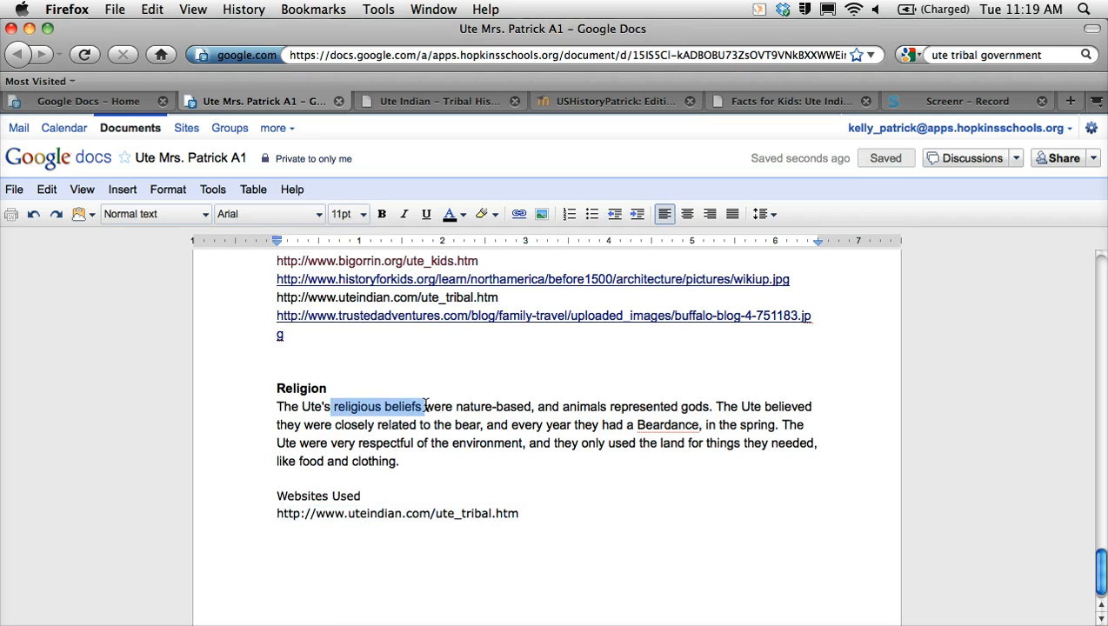
click(420, 453)
drag(525, 516, 258, 497)
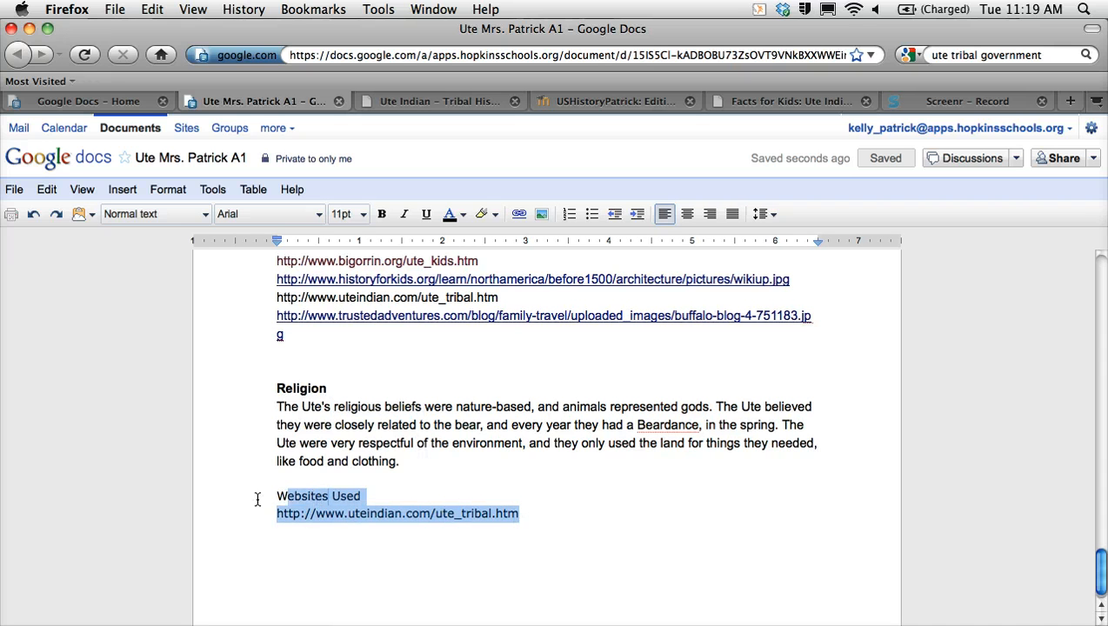
click(315, 214)
click(309, 238)
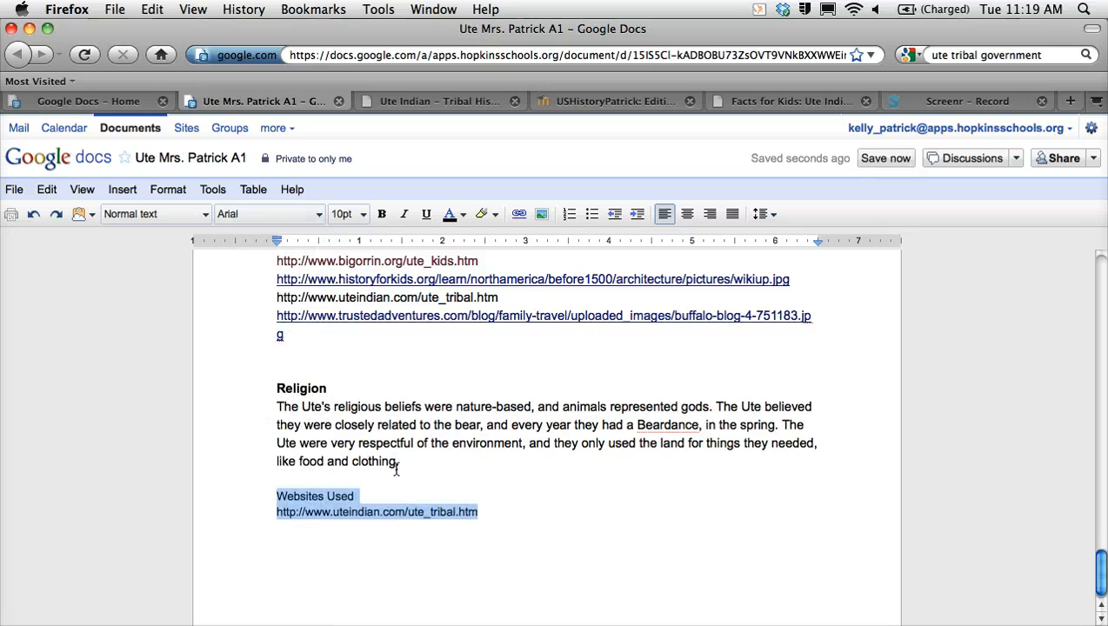
click(389, 442)
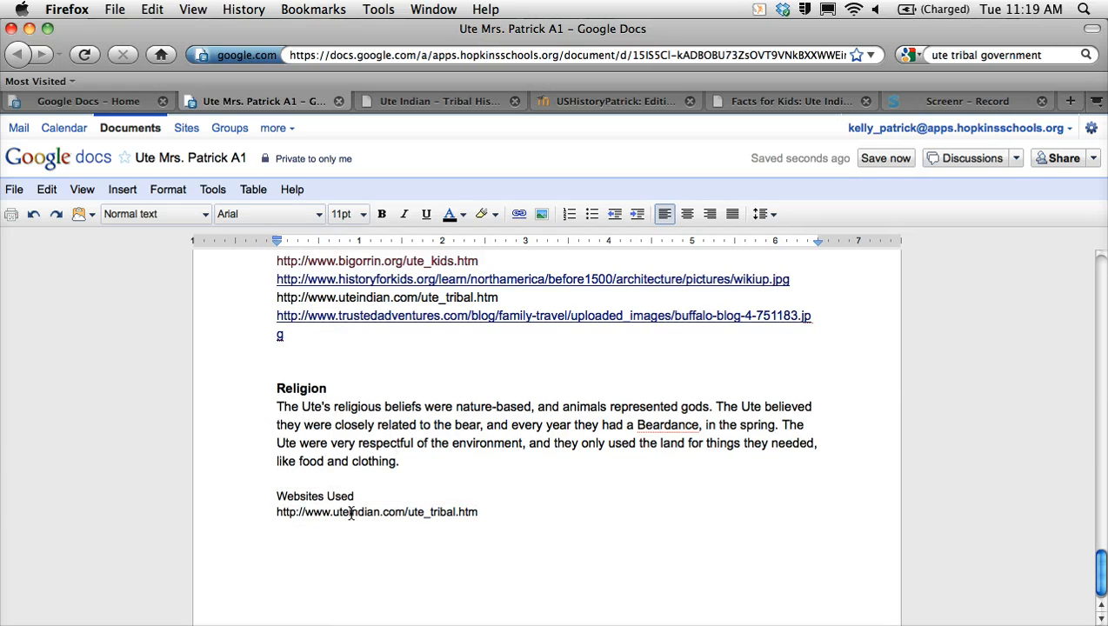
Set the Websites Used line and its link below the Religion paragraph to 11 pt, matching the body text
drag(477, 513, 286, 496)
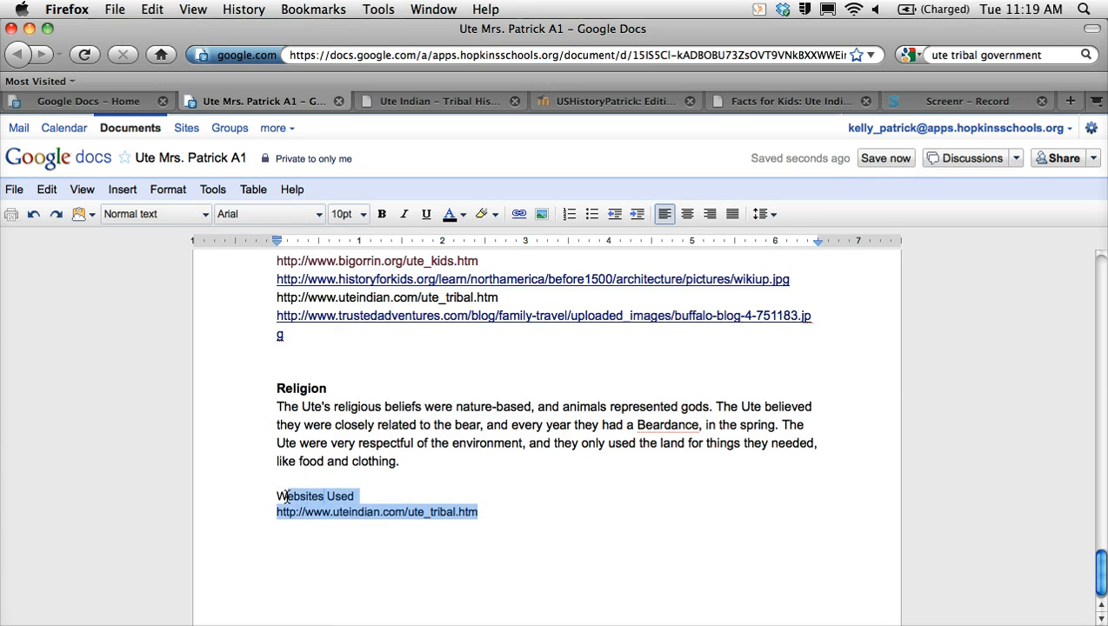
click(429, 510)
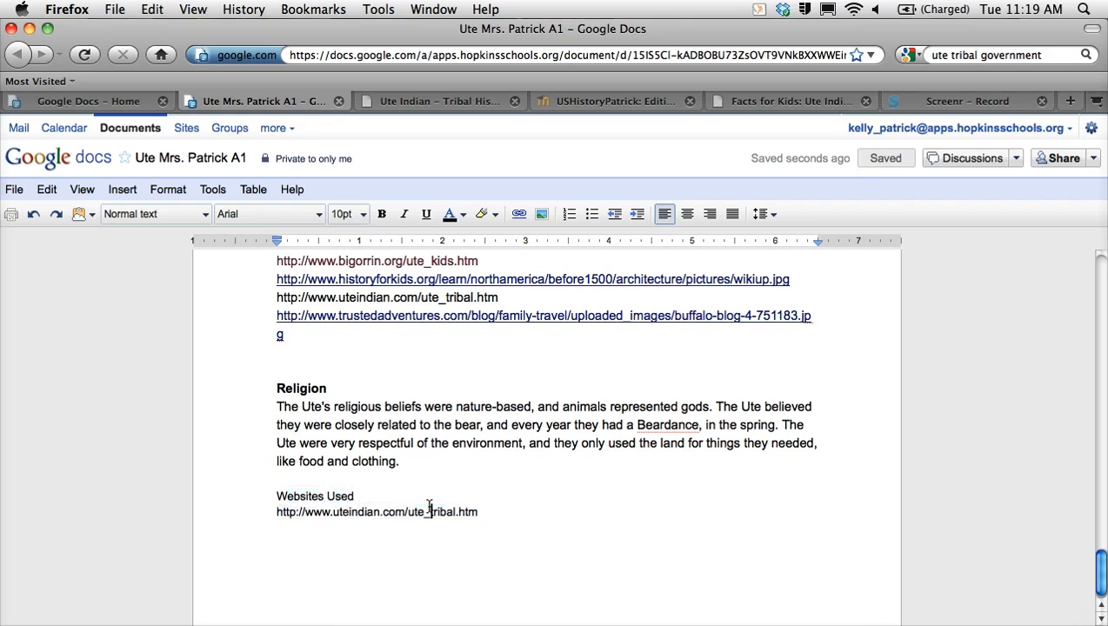
drag(413, 467, 277, 464)
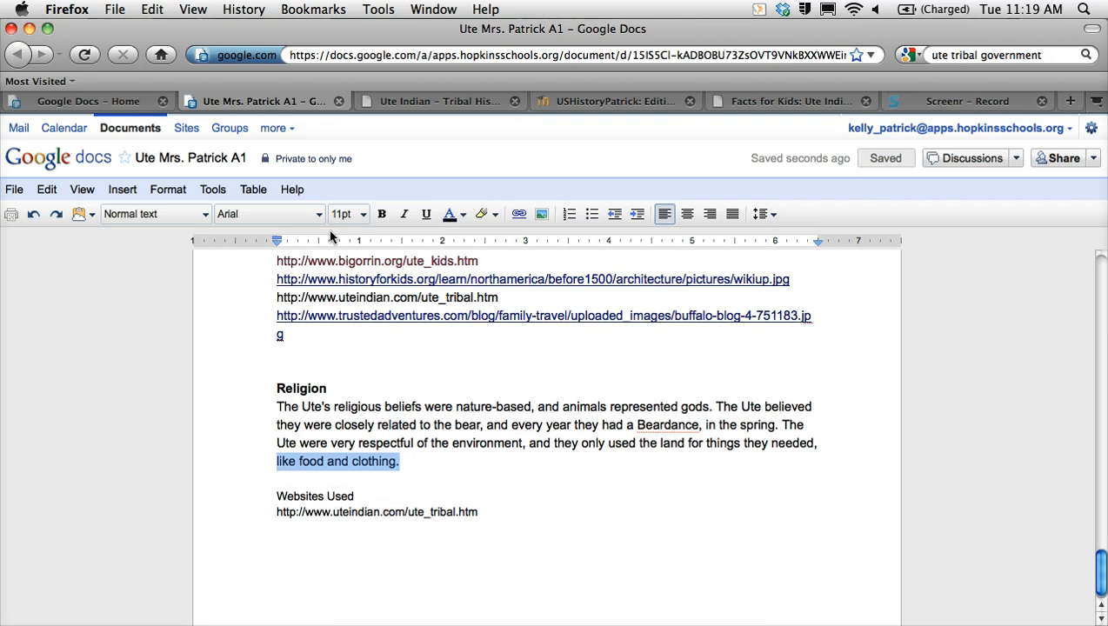
drag(481, 512, 277, 498)
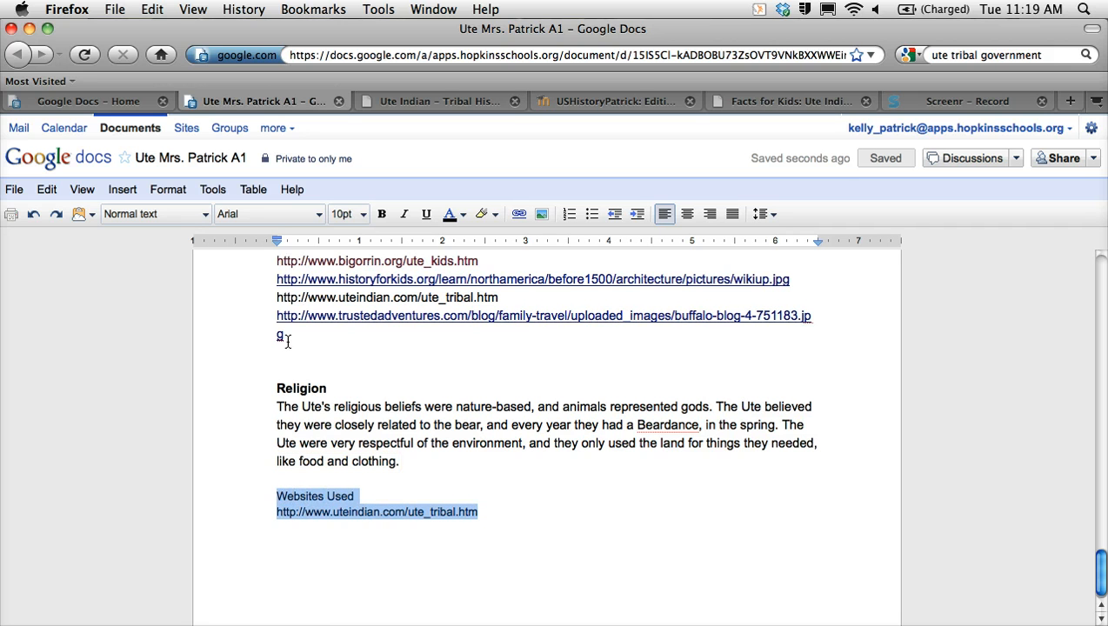
click(361, 216)
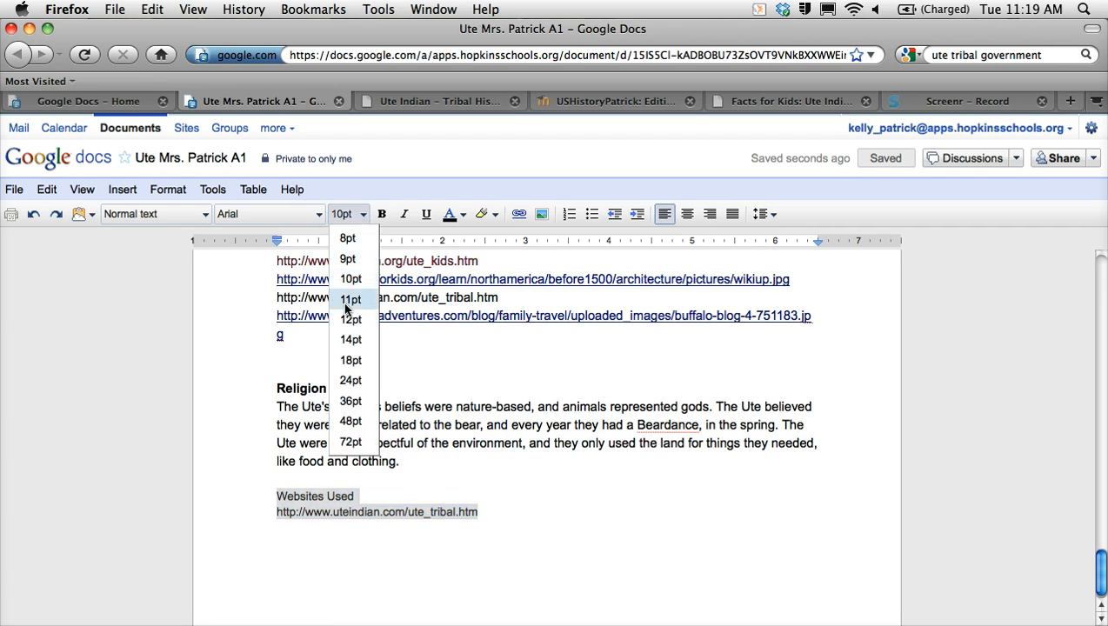